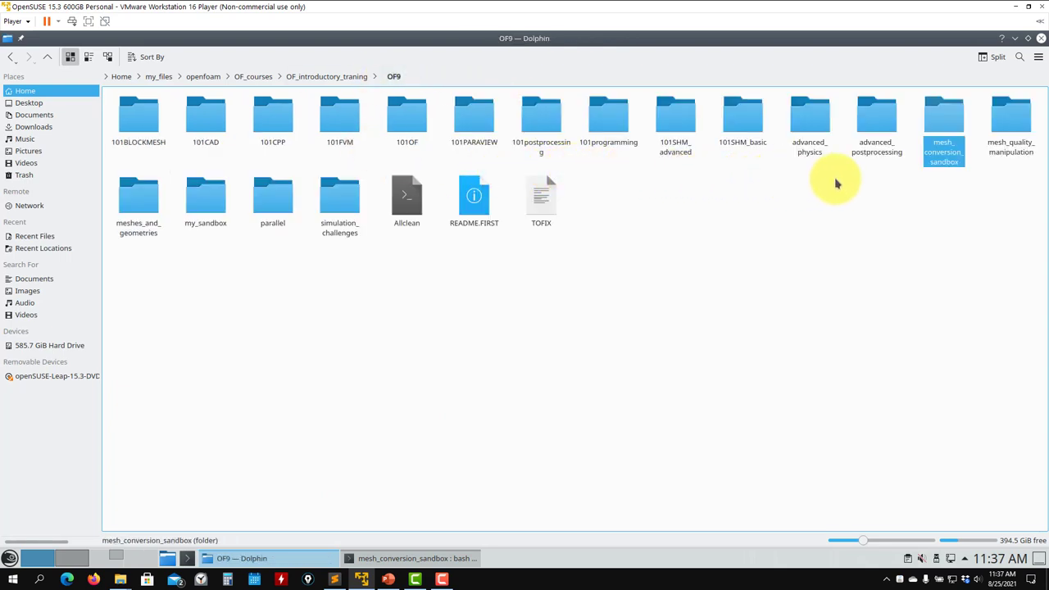
Open a terminal in the mesh_quality_manipulation/M5_ahmed_body_transform folder and list its contents.
double_click(1008, 141)
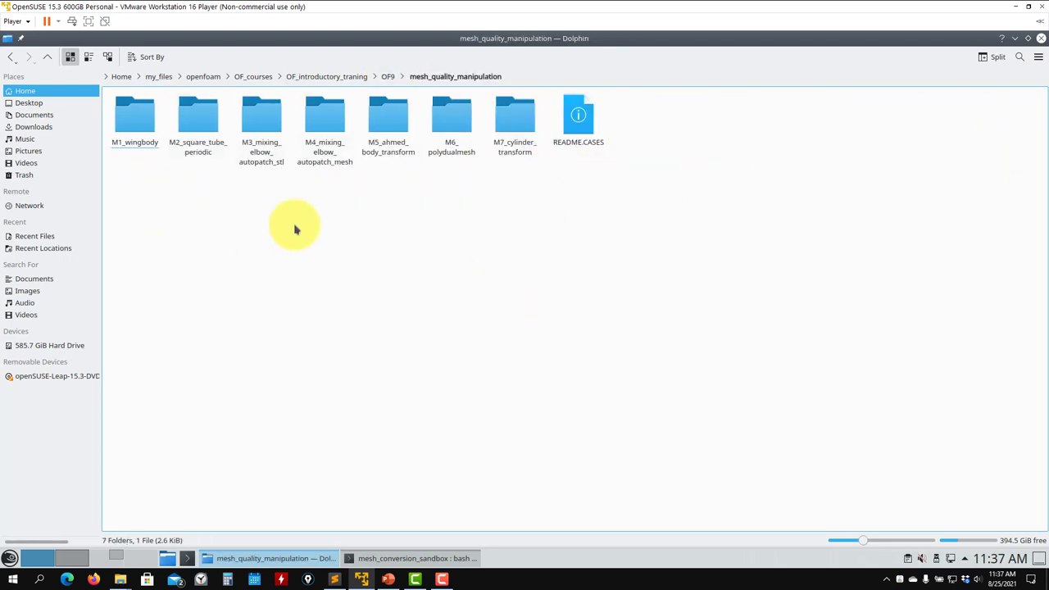
double_click(389, 127)
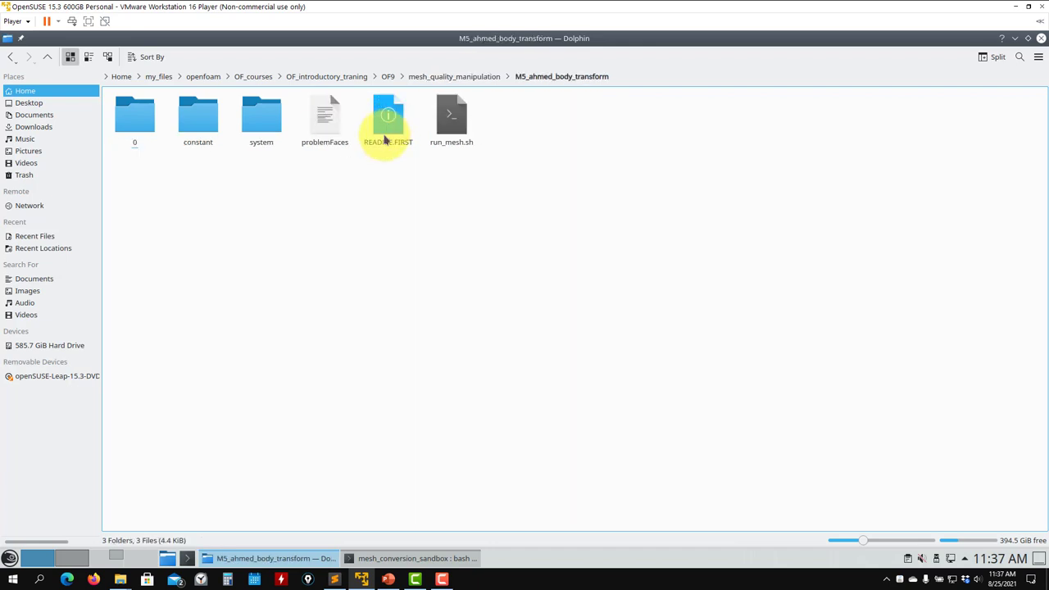
right_click(330, 243)
mouse_move(463, 347)
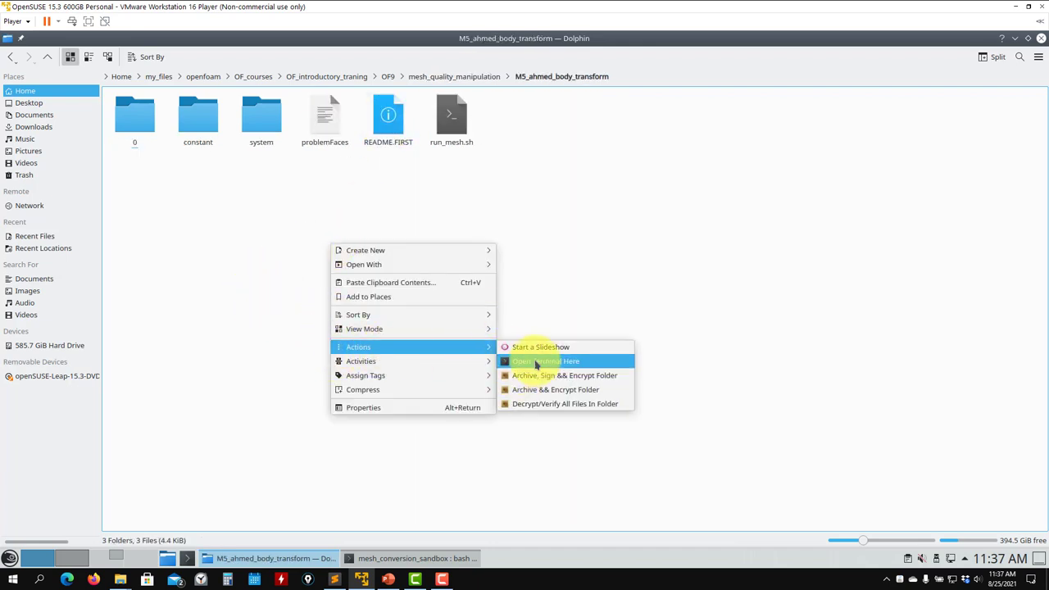
click(535, 363)
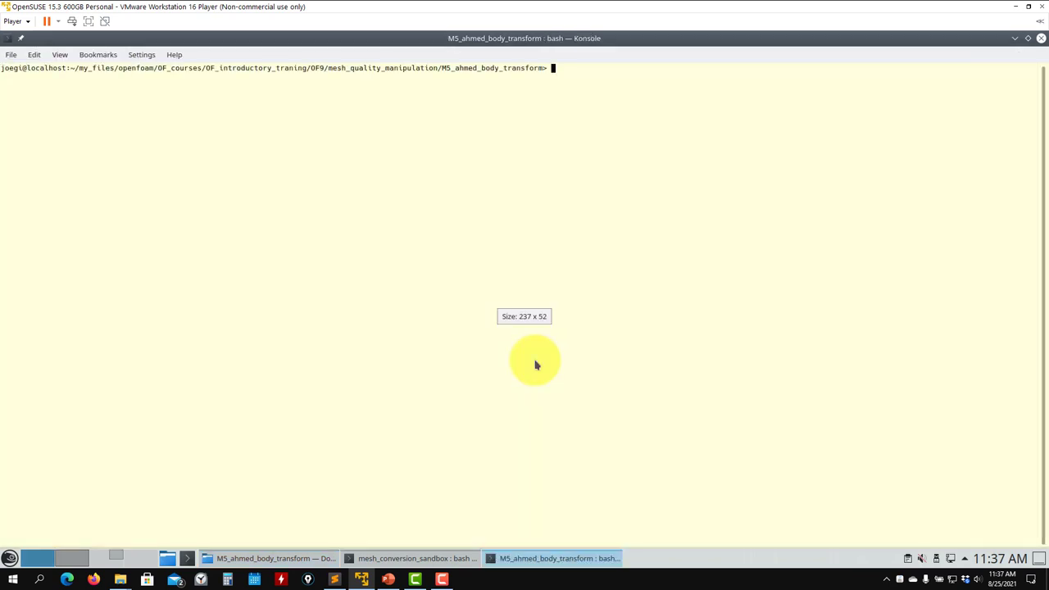
text(ls)
key(Return)
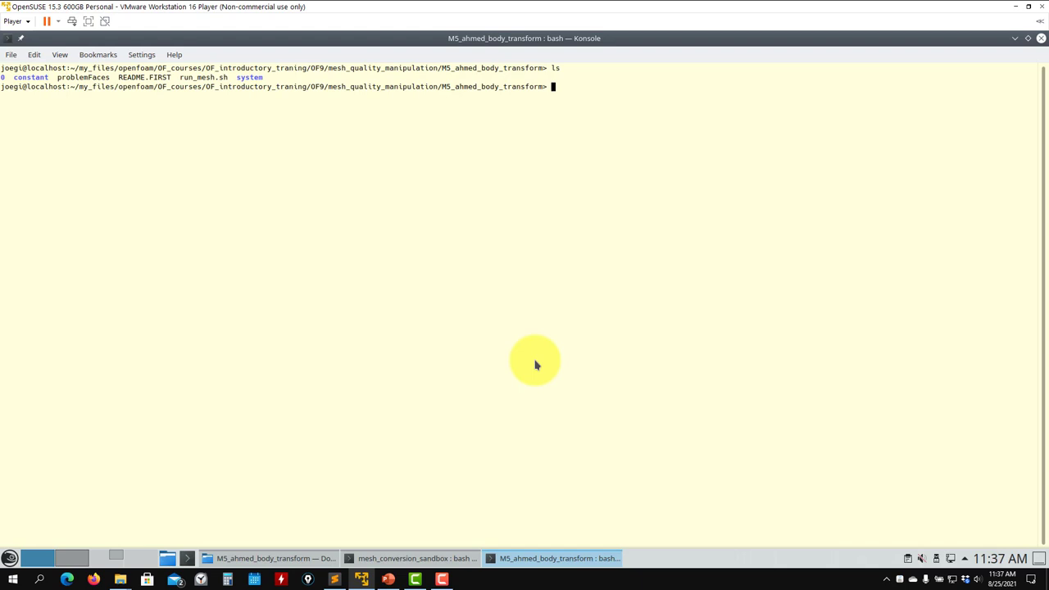
Open run_mesh.sh from the M5_ahmed_body_transform folder in the text editor.
click(240, 560)
click(445, 120)
right_click(445, 120)
mouse_move(492, 136)
click(647, 179)
scroll(365, 226, down, 2)
scroll(292, 197, up, 3)
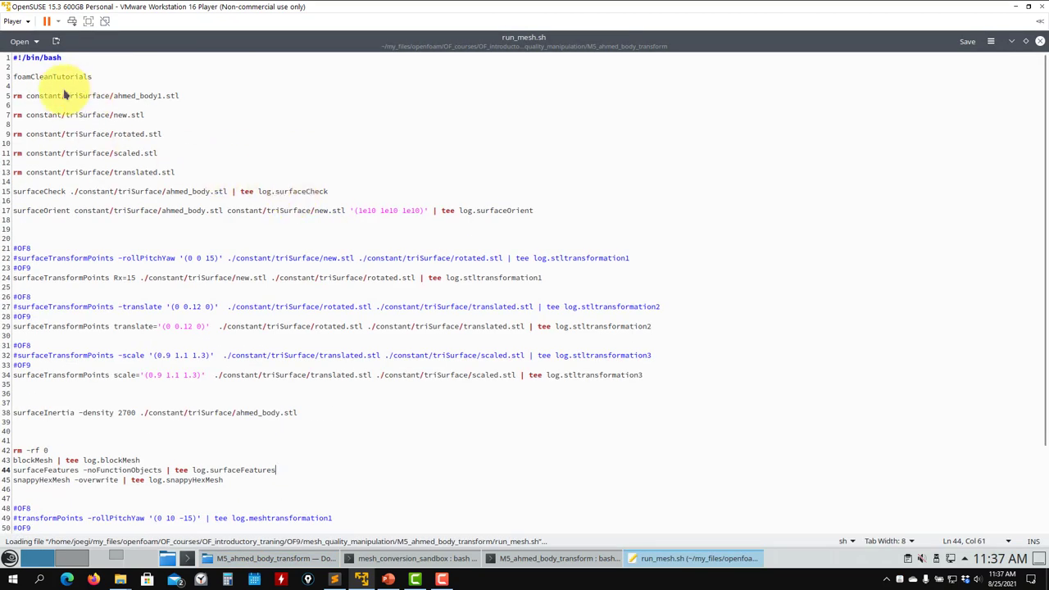
Try to run the script's surfaceCheck command on ahmed_body.stl in the case terminal.
triple_click(40, 195)
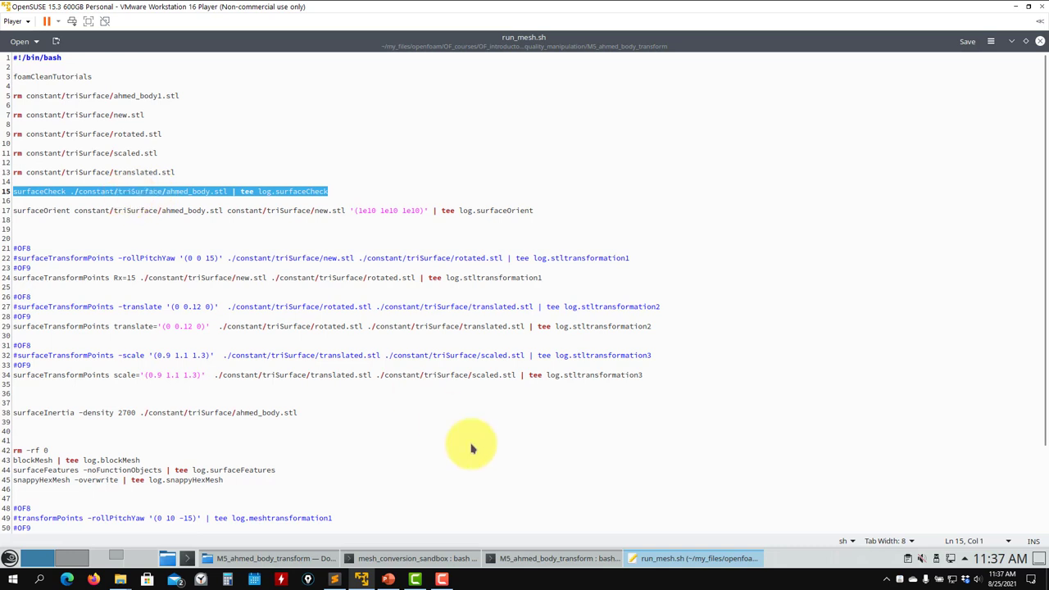
click(512, 560)
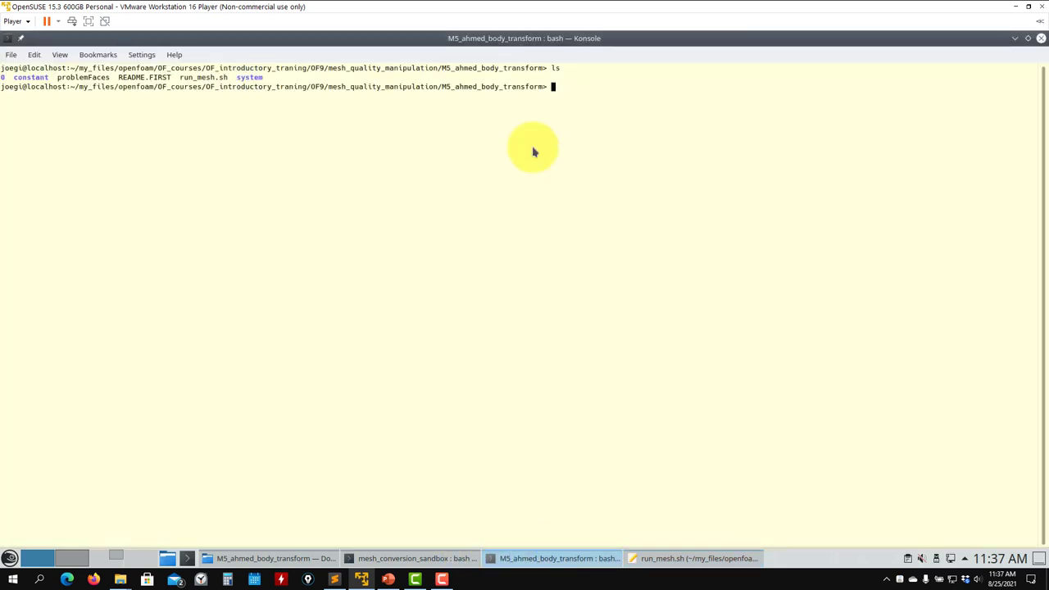
key(Return)
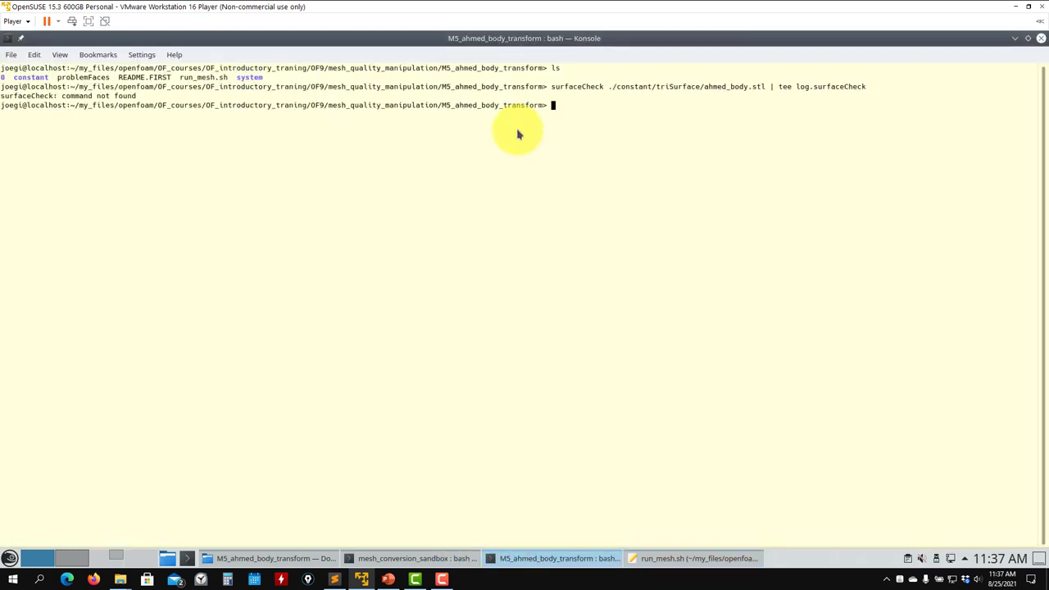
Load the OpenFOAM environment with of9, rerun surfaceCheck on ./constant/triSurface/ahmed_body.stl with output to log.surfaceCheck, and review the output.
text(of9)
key(Return)
key(Return)
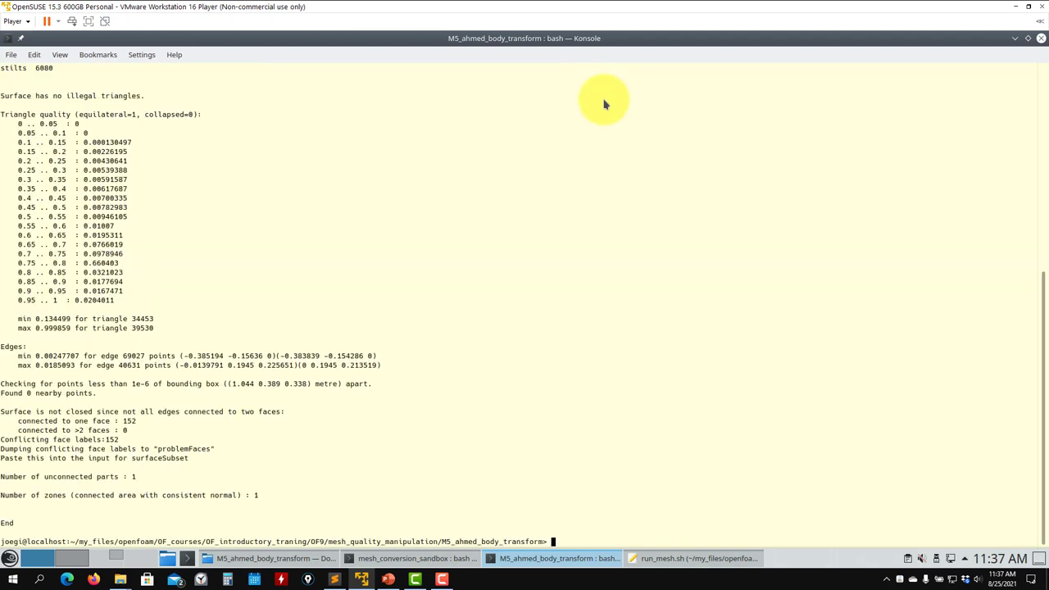
scroll(107, 137, up, 4)
scroll(96, 136, up, 2)
scroll(94, 134, down, 6)
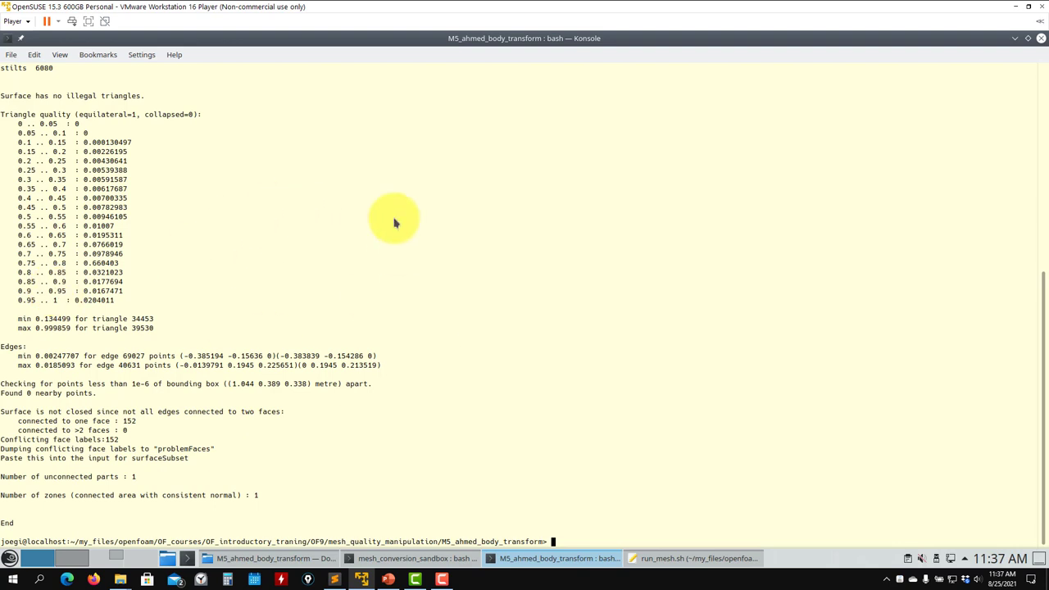
In run_mesh.sh, examine the surfaceOrient command and the input and output files of the Rx=15 surfaceTransformPoints command.
click(668, 558)
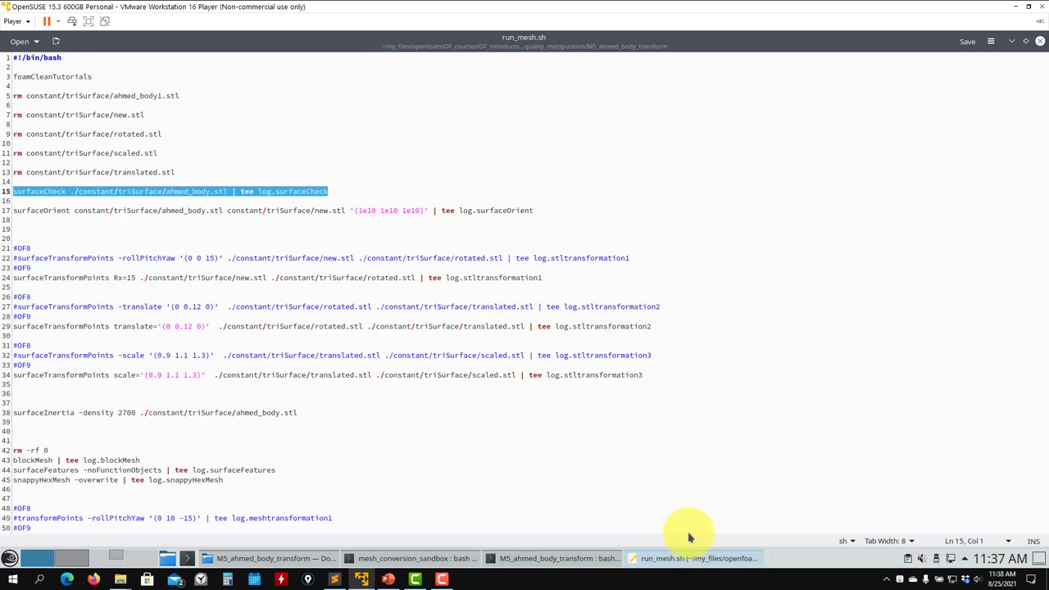
double_click(41, 212)
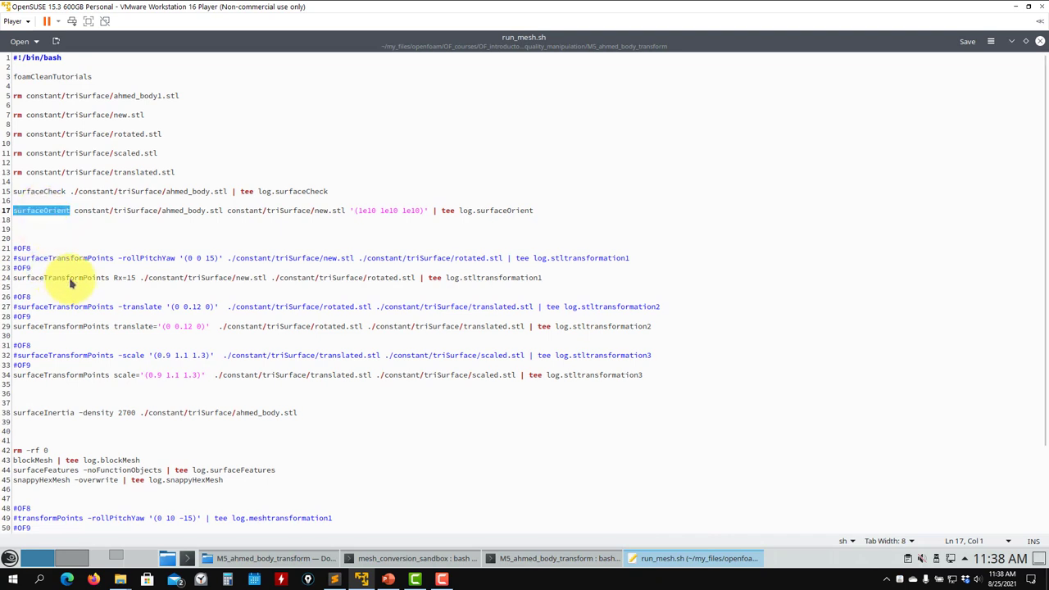
click(129, 279)
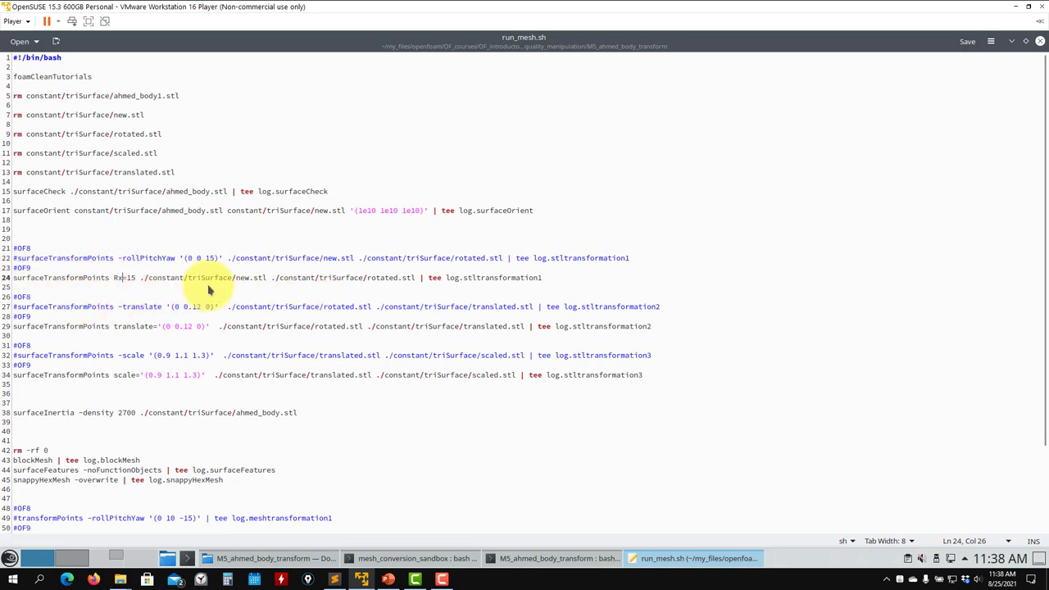
drag(268, 280, 155, 281)
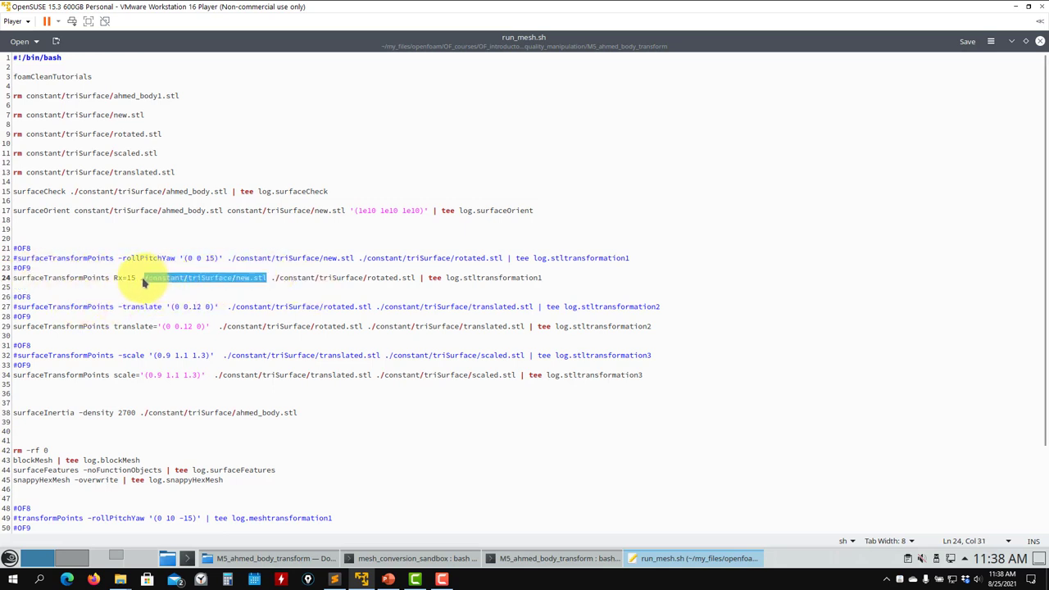
drag(415, 279, 289, 281)
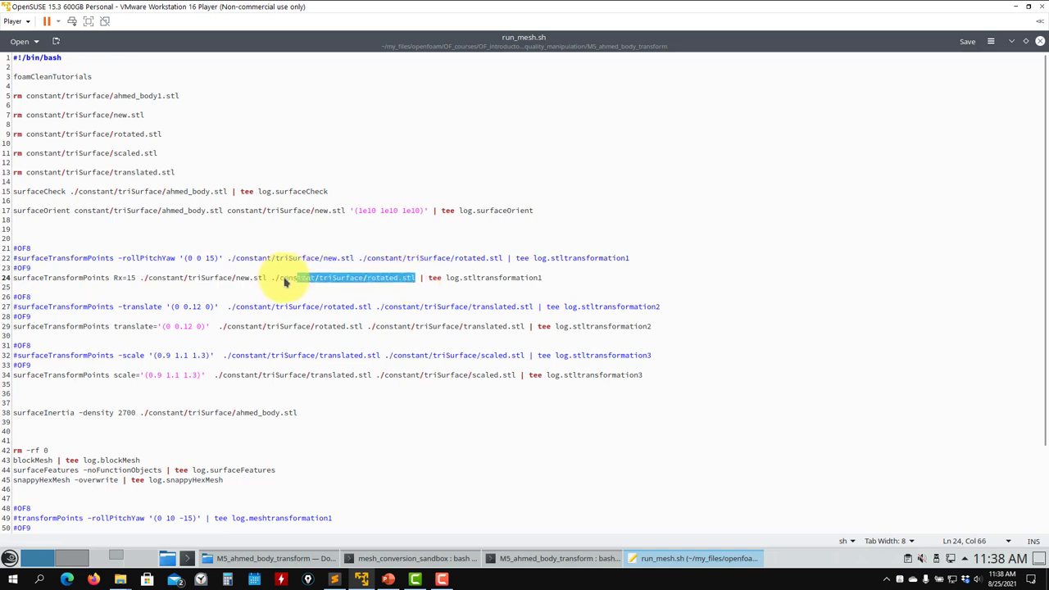
Display the foamInfo description and the -help usage of surfaceTransformPoints in the case terminal.
double_click(45, 278)
key(ctrl+c)
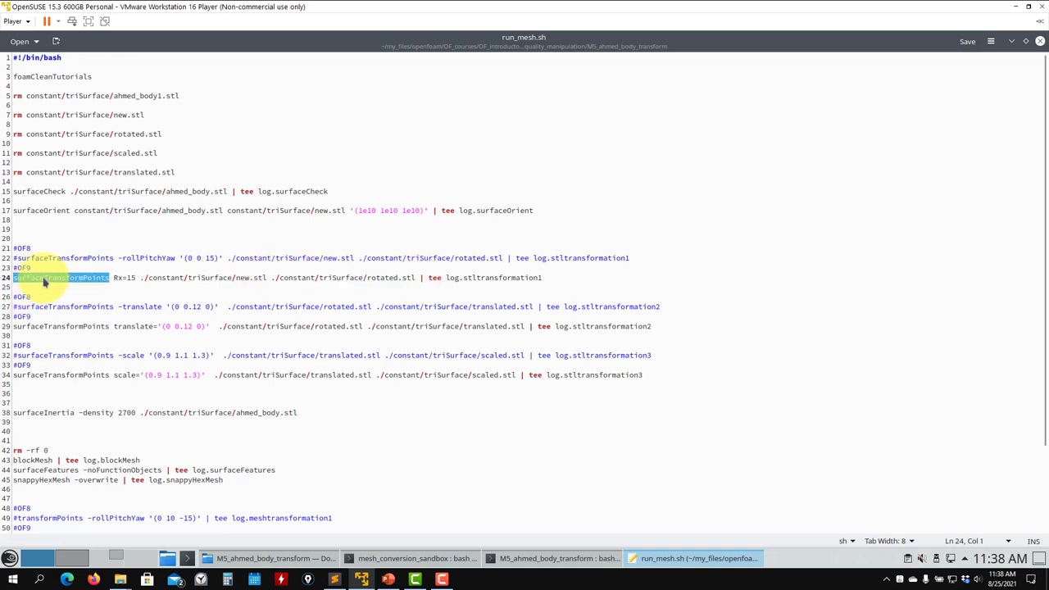
click(518, 558)
middle_click(618, 353)
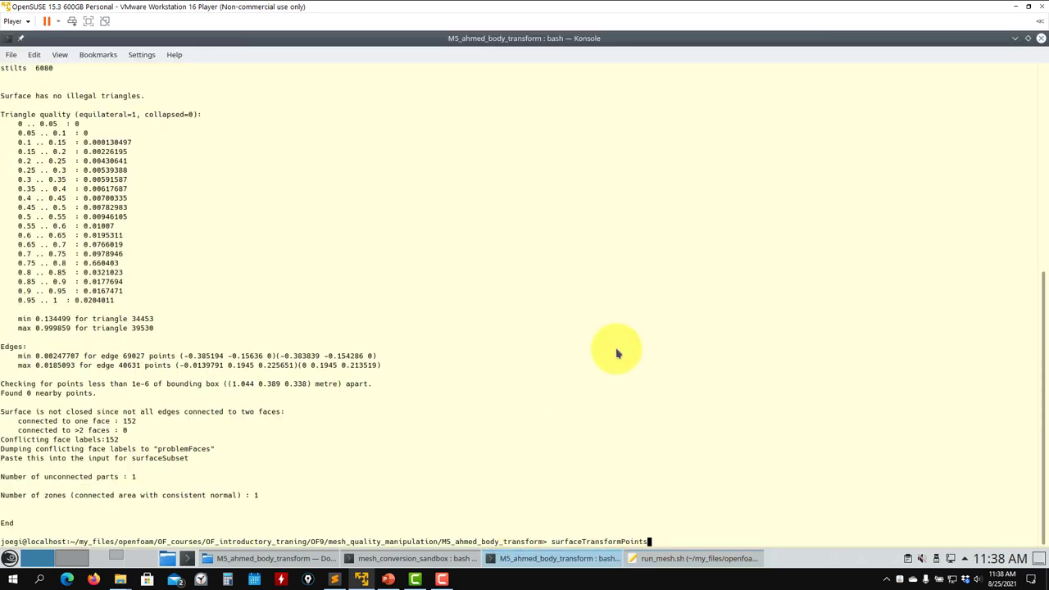
text(foamInfo)
key(Return)
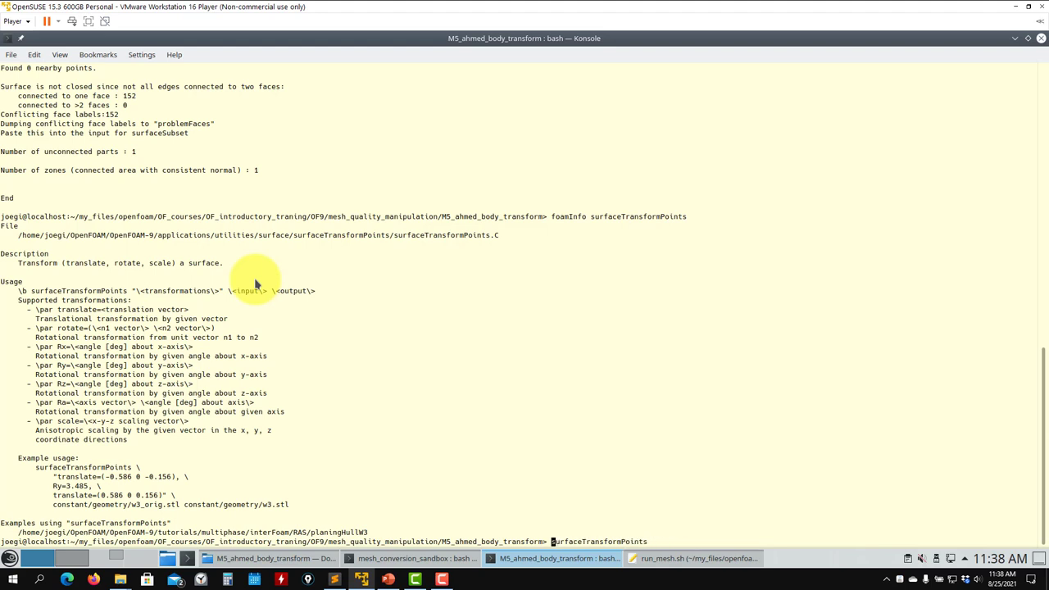
text(surfaceTransformPoints -help)
key(Return)
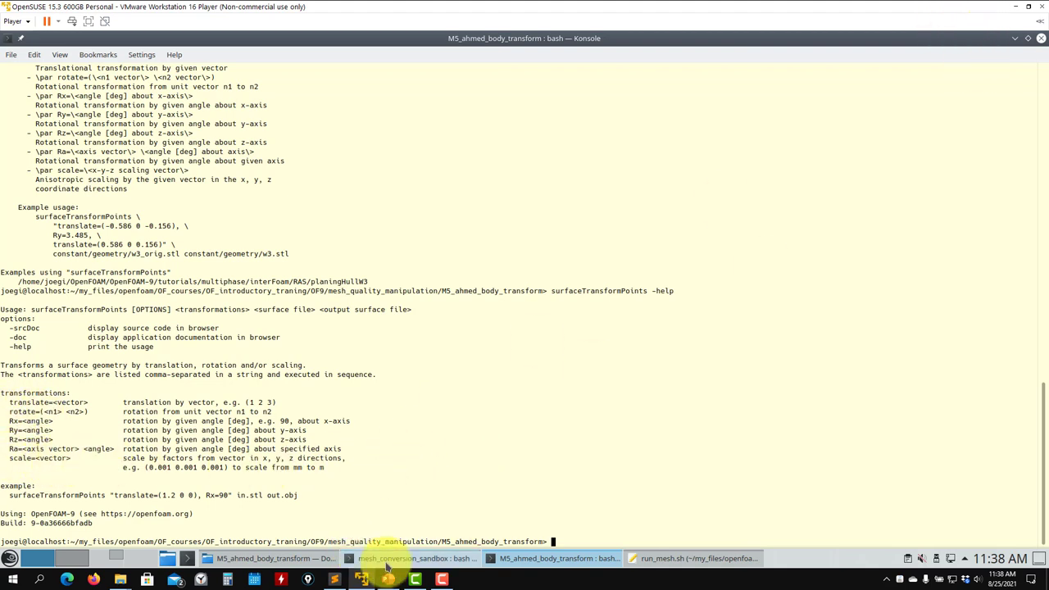
Run the script's command surfaceInertia -density 2700 ./constant/triSurface/ahmed_body.stl in the case terminal.
click(680, 558)
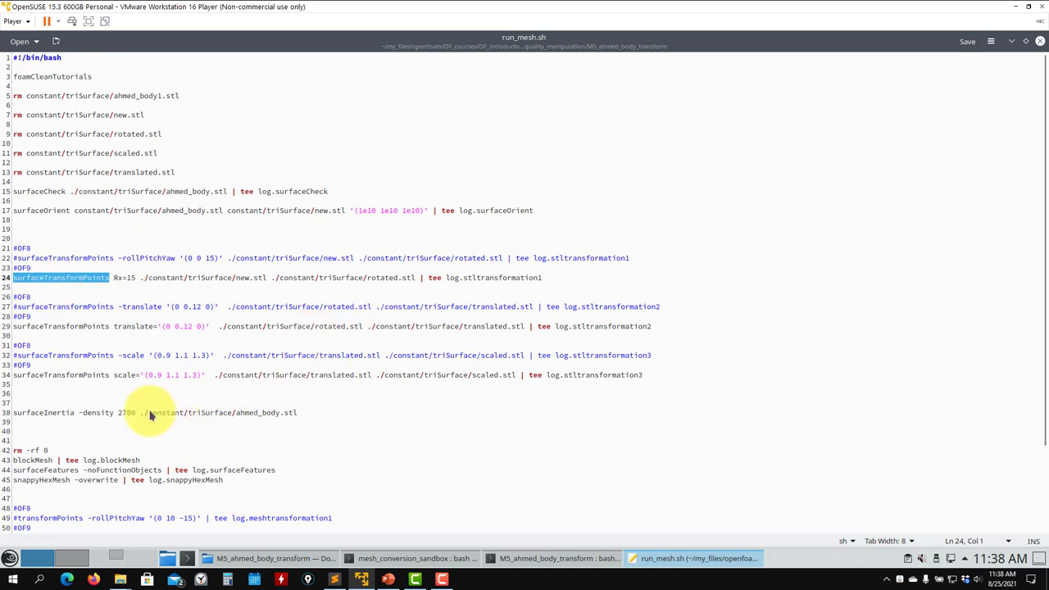
click(41, 415)
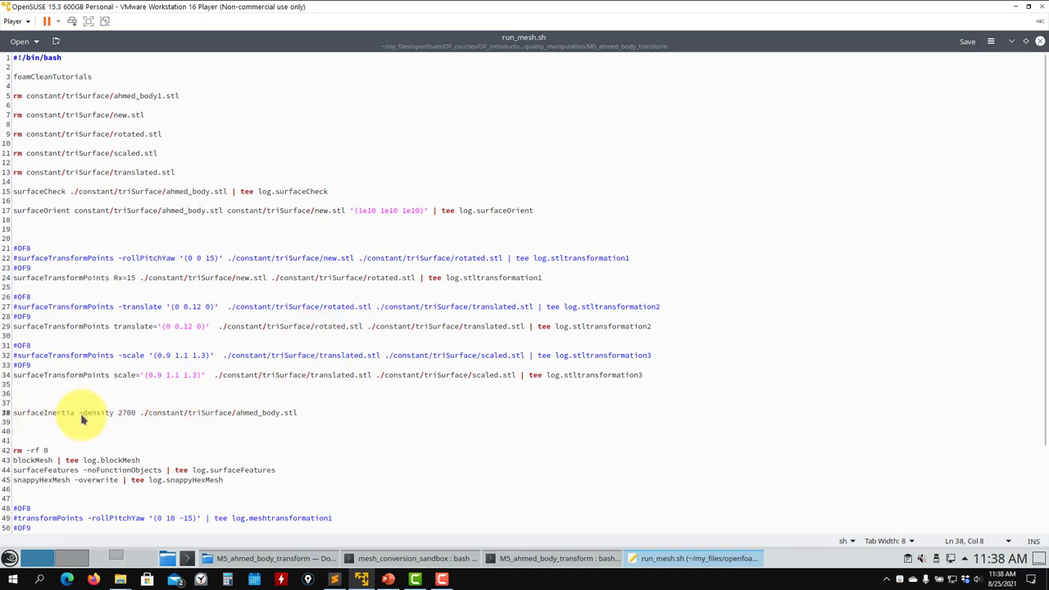
drag(137, 416, 80, 413)
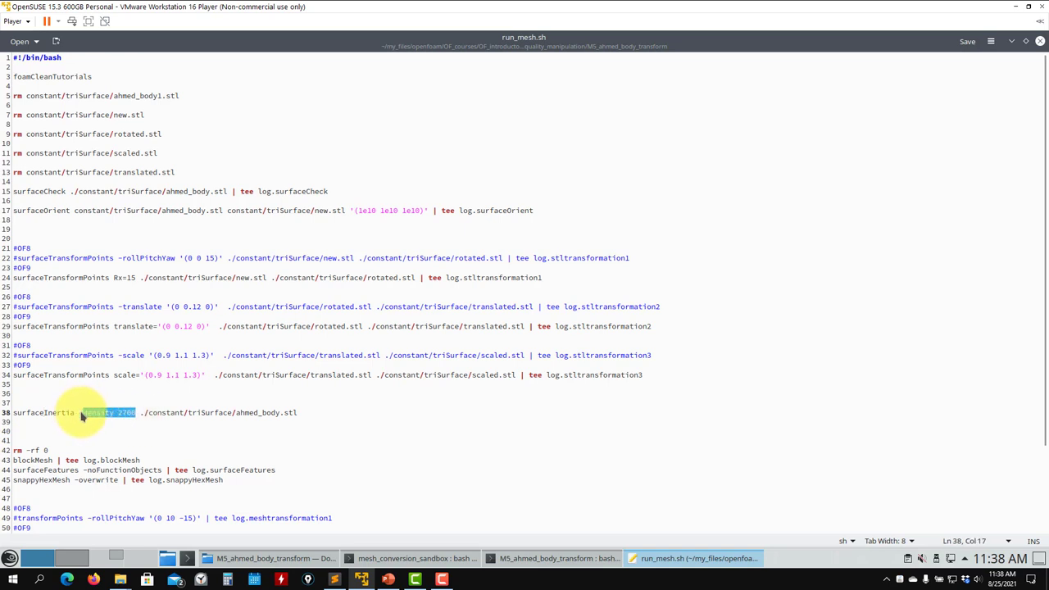
drag(299, 416, 680, 548)
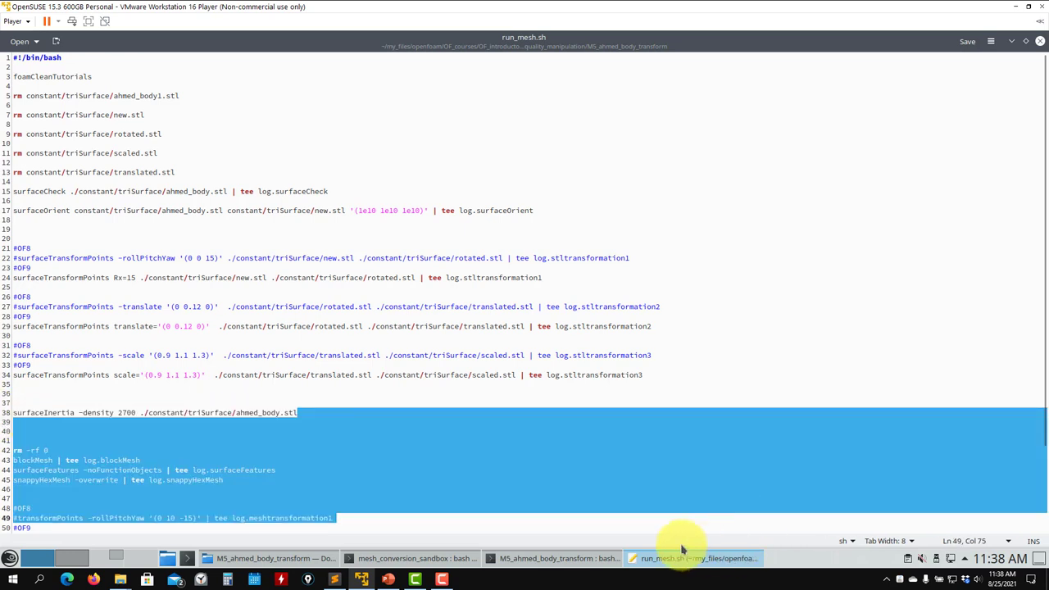
triple_click(232, 418)
click(232, 418)
triple_click(232, 418)
key(ctrl+c)
click(232, 418)
triple_click(232, 418)
click(232, 418)
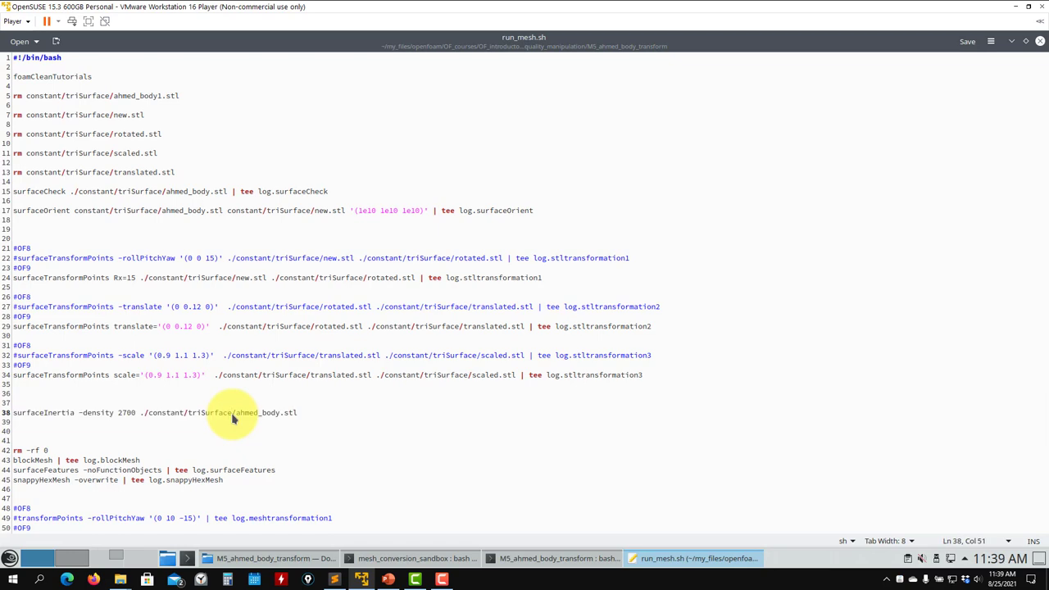
triple_click(232, 418)
click(534, 558)
middle_click(641, 317)
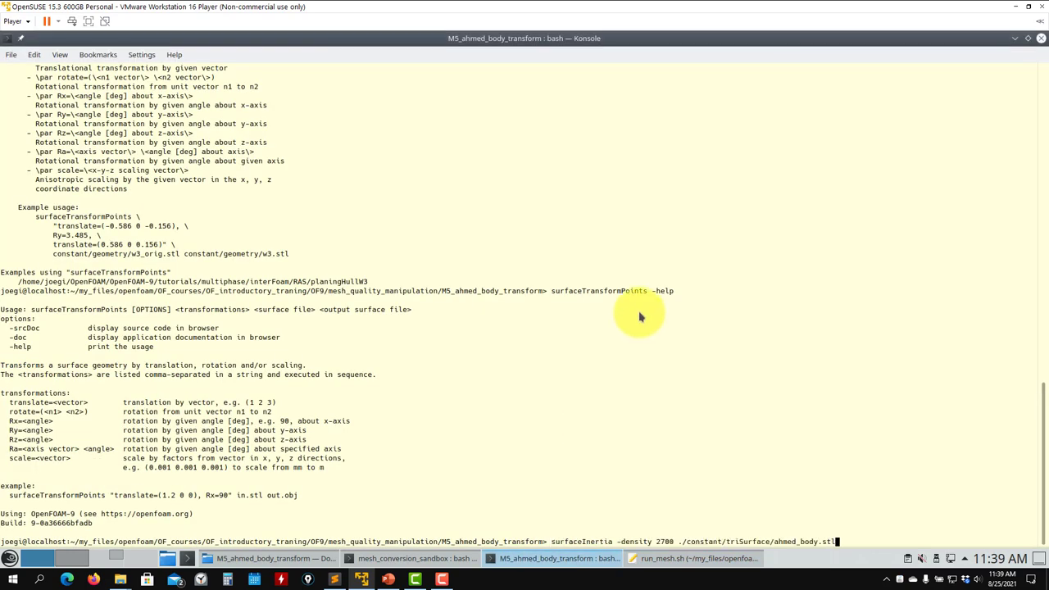
key(Return)
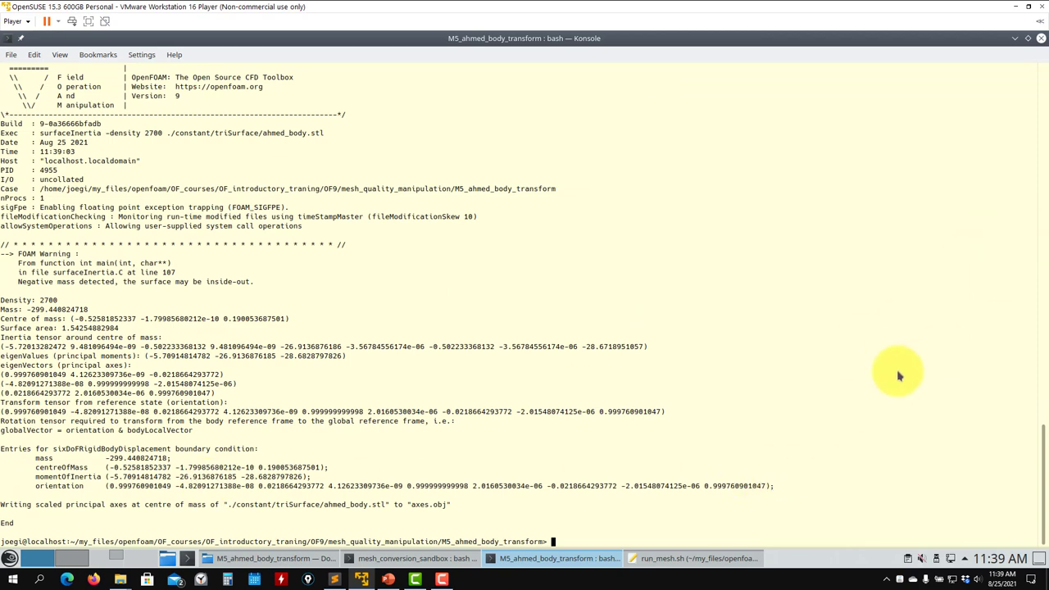
Run the script's meshing block in the terminal: rm -rf 0, blockMesh, surfaceFeatures -noFunctionObjects and snappyHexMesh -overwrite, with their logs.
click(1015, 38)
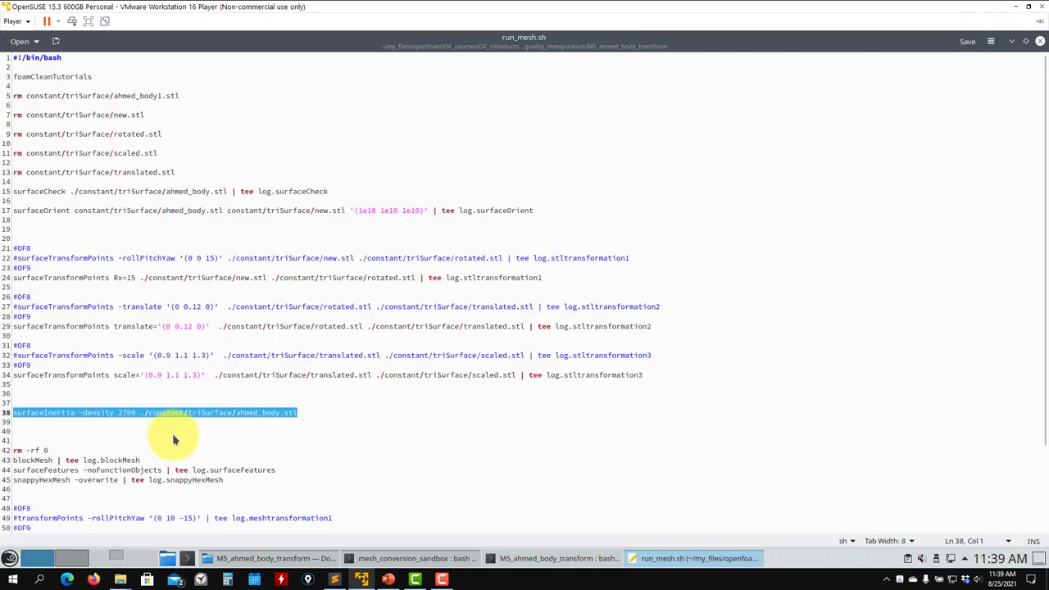
scroll(175, 440, down, 3)
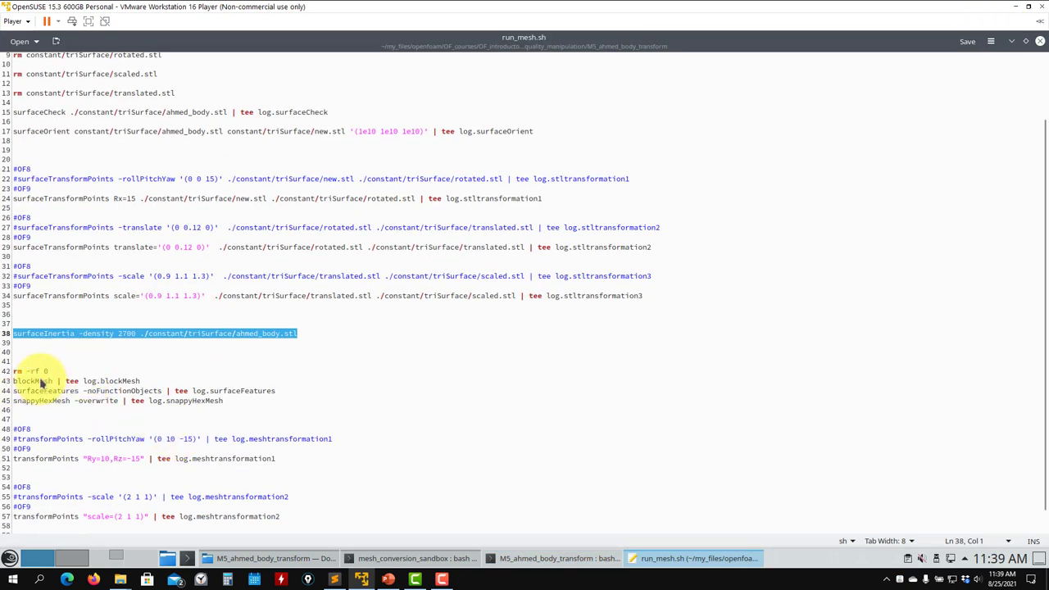
drag(240, 408, 12, 371)
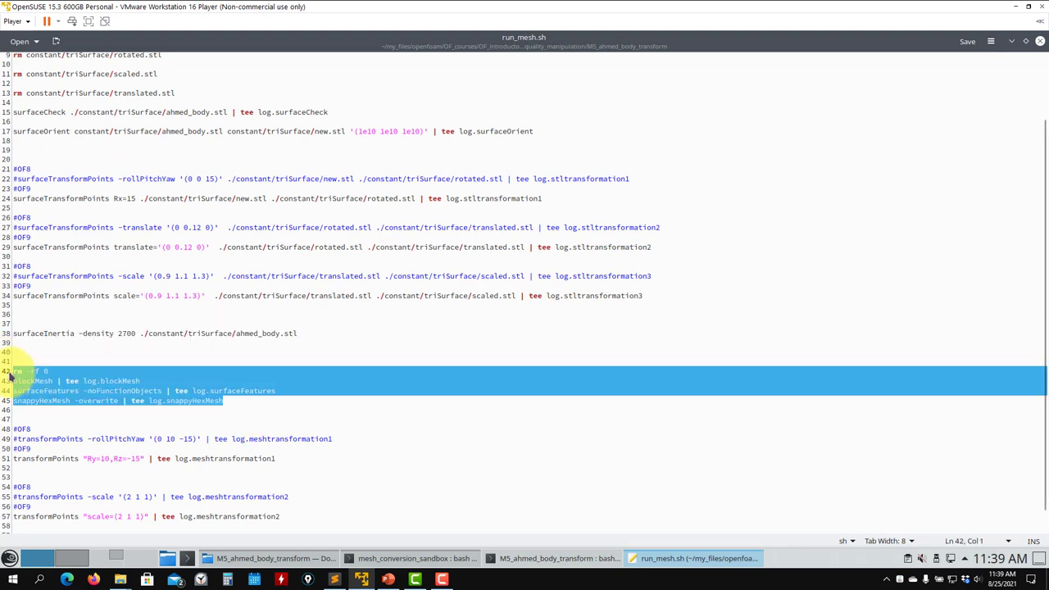
click(522, 559)
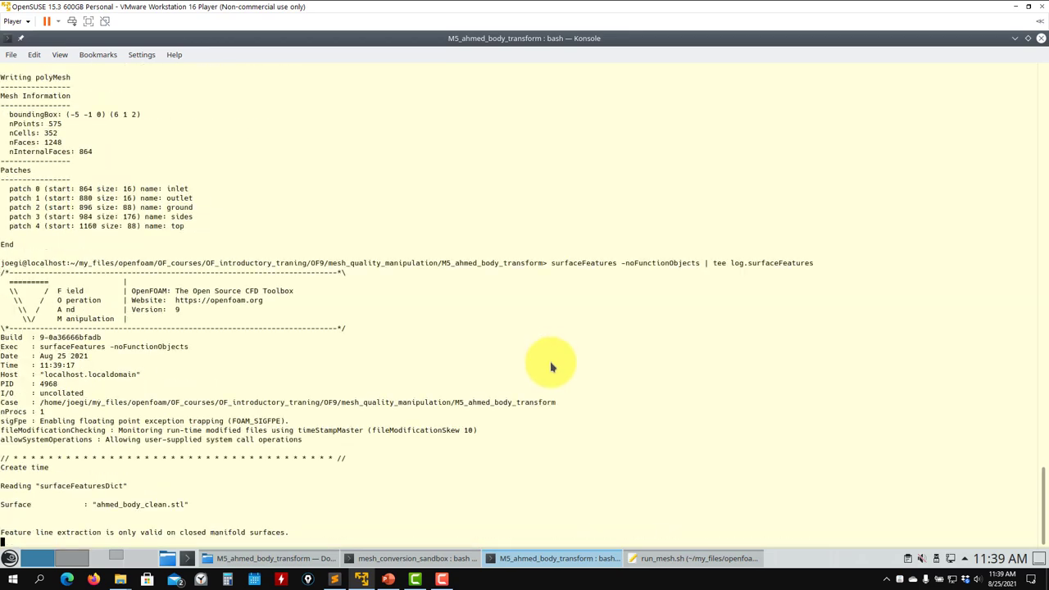
mouse_move(434, 558)
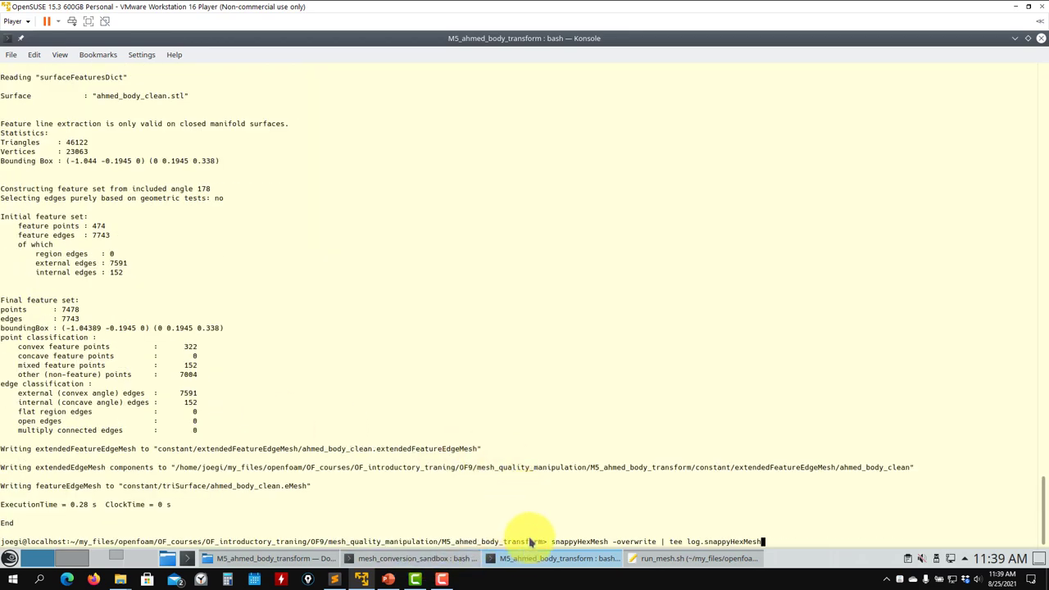
key(Return)
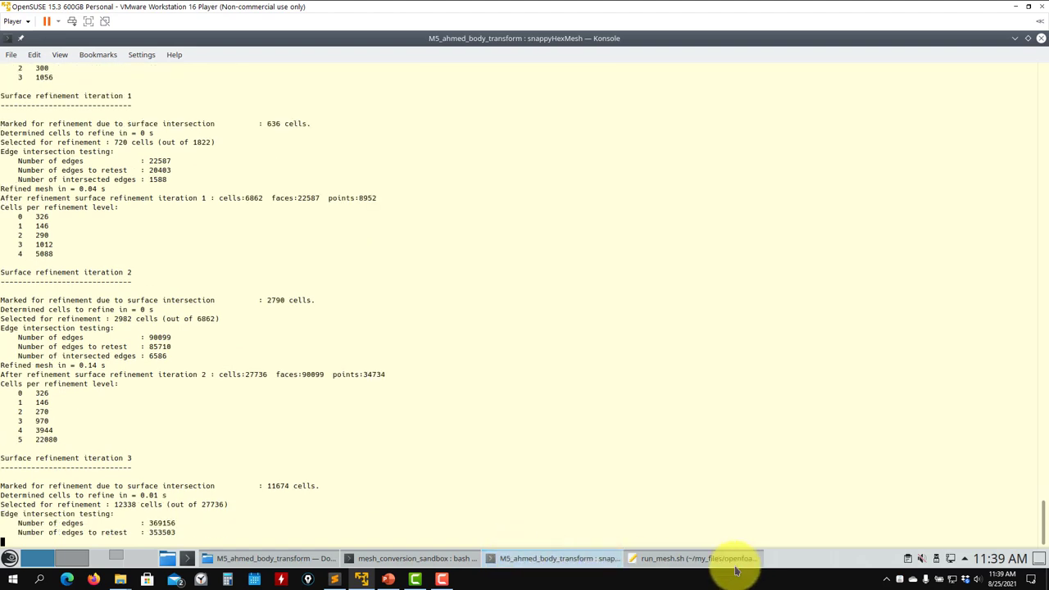
In run_mesh.sh, examine the OF9 mesh rotation command transformPoints "Ry=10,Rz=-15" and the transformPoints scaling command below it.
click(736, 568)
scroll(99, 382, down, 1)
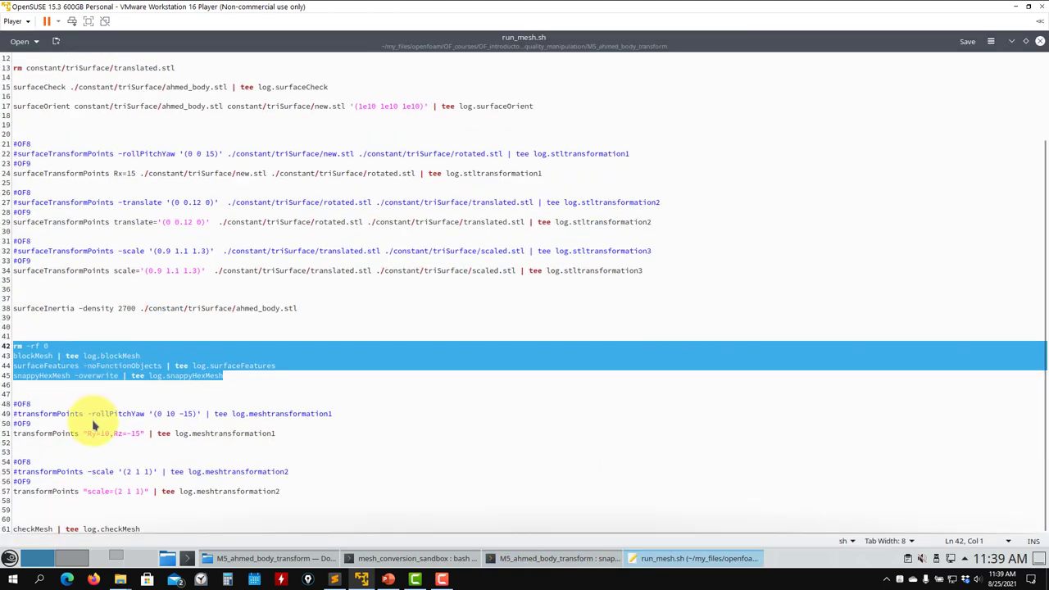
double_click(41, 436)
triple_click(41, 441)
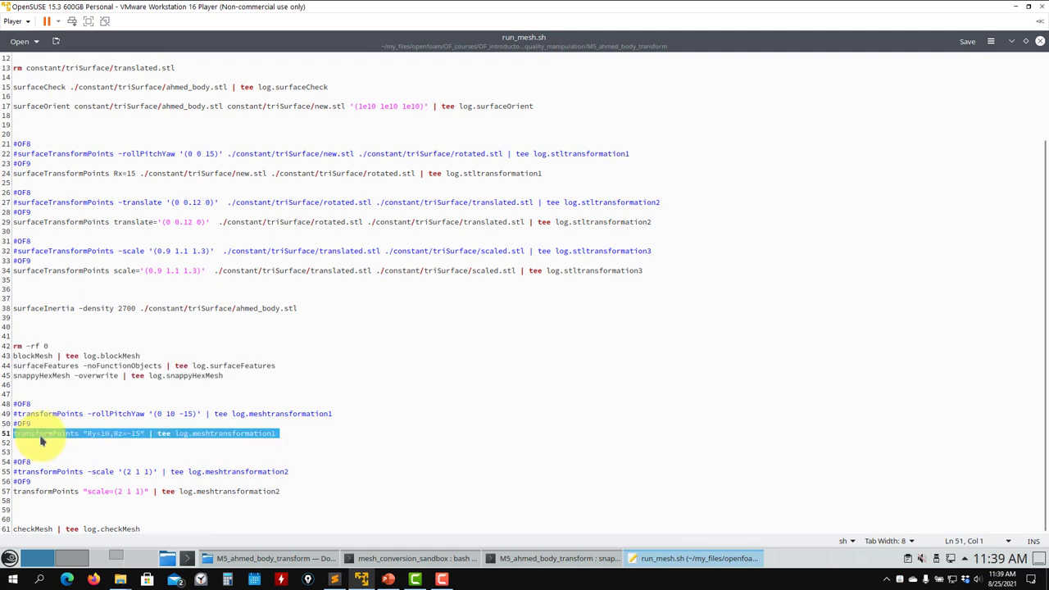
click(113, 436)
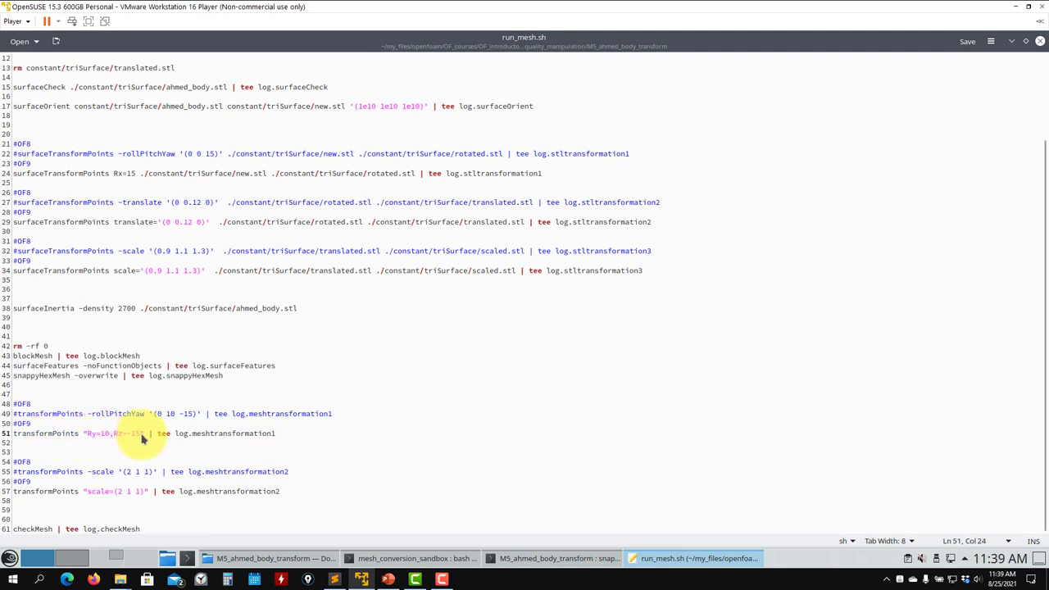
drag(146, 439, 90, 438)
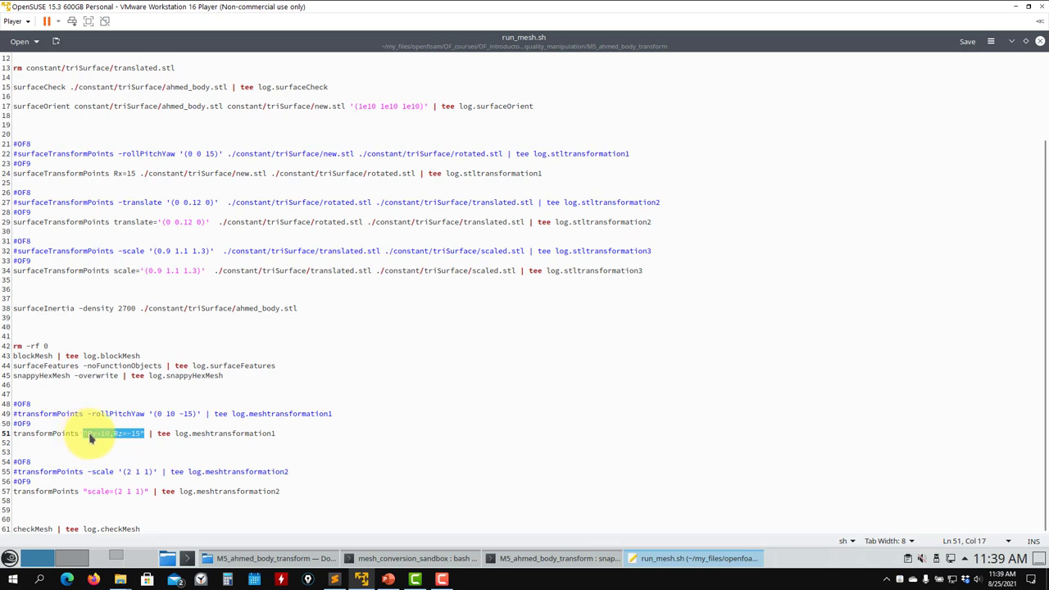
click(140, 434)
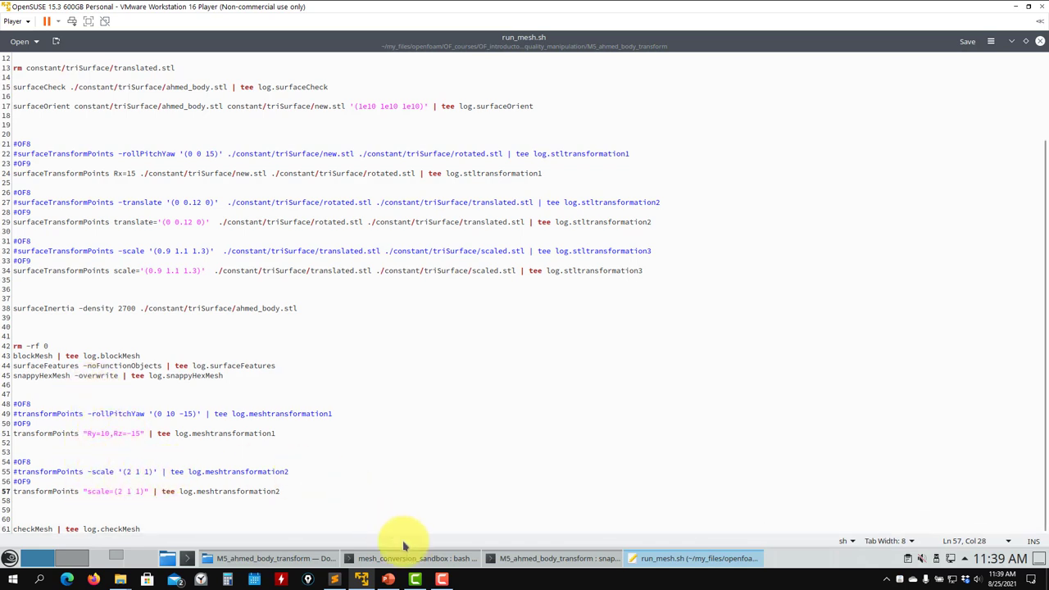
Interrupt the running snappyHexMesh job in the case terminal and clear the terminal output.
click(561, 558)
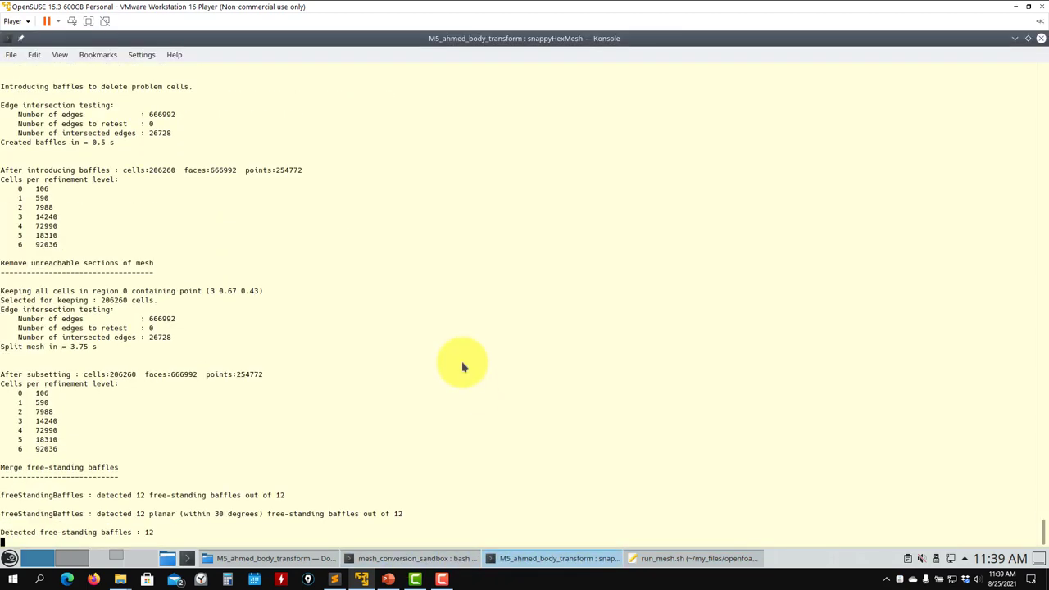
key(ctrl+c)
key(ctrl+c)
text(clear)
key(Return)
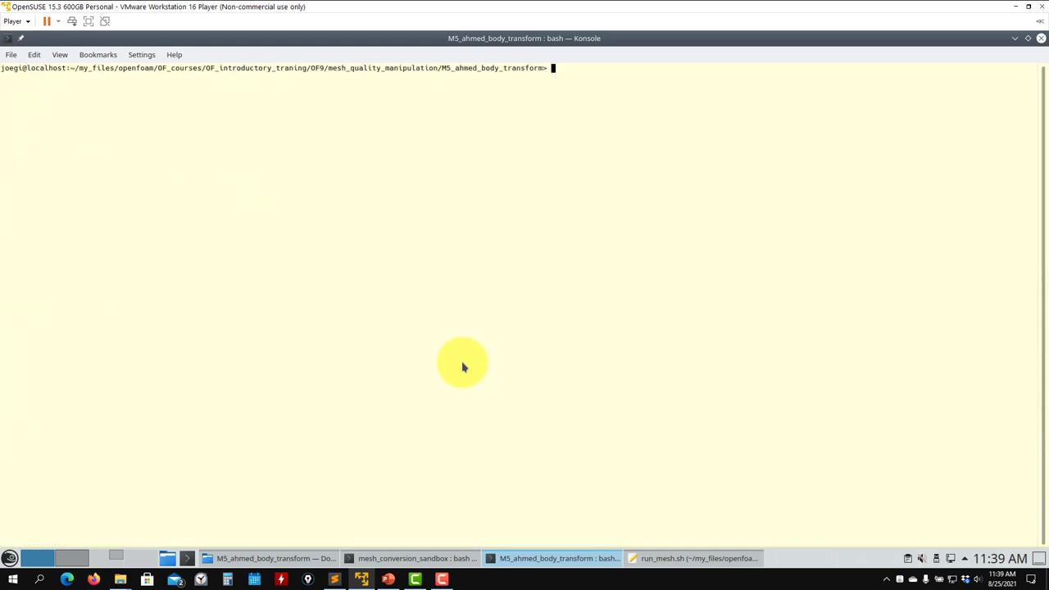
Close the Ahmed body run_mesh.sh script and open the M7_cylinder_transform case folder in the file manager.
click(677, 560)
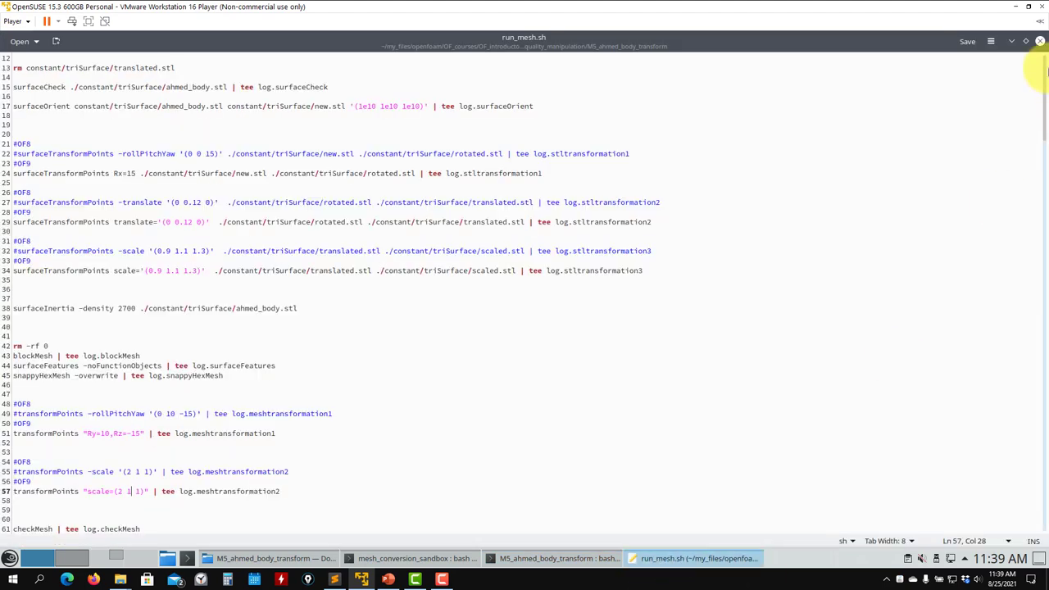
click(1037, 41)
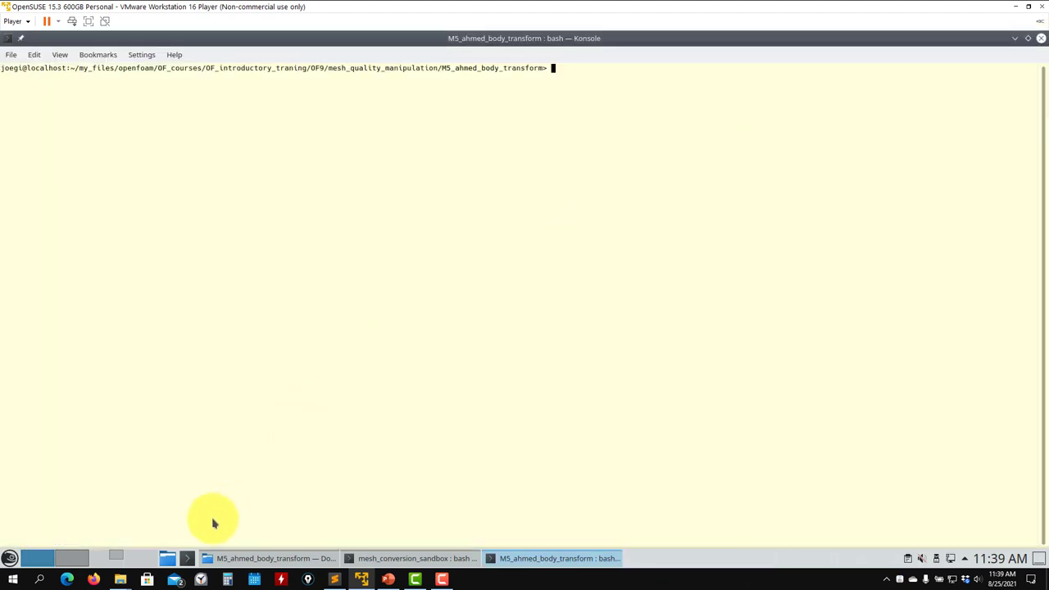
click(236, 558)
click(456, 77)
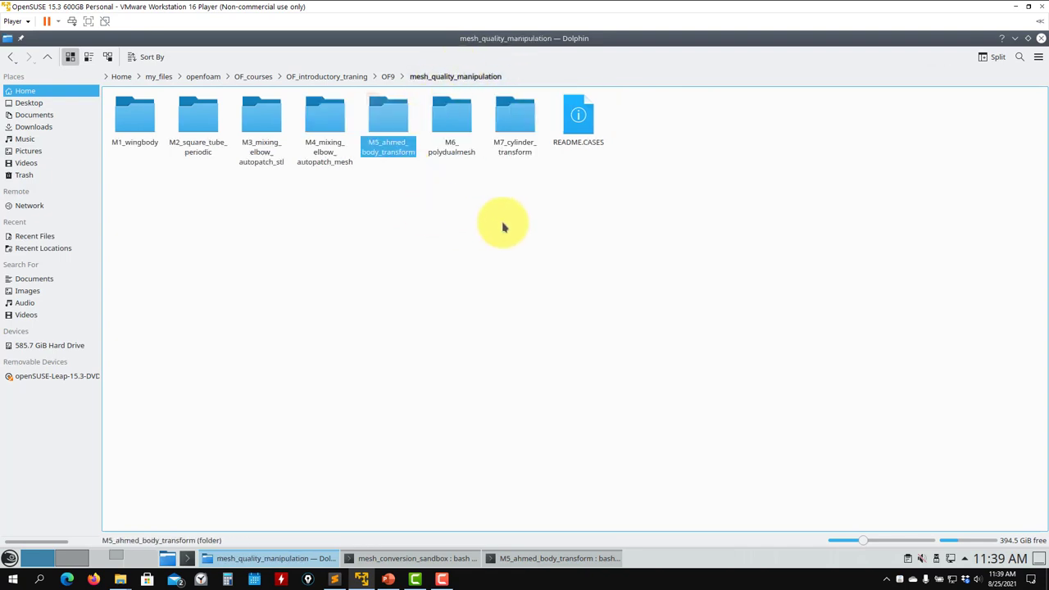
click(510, 129)
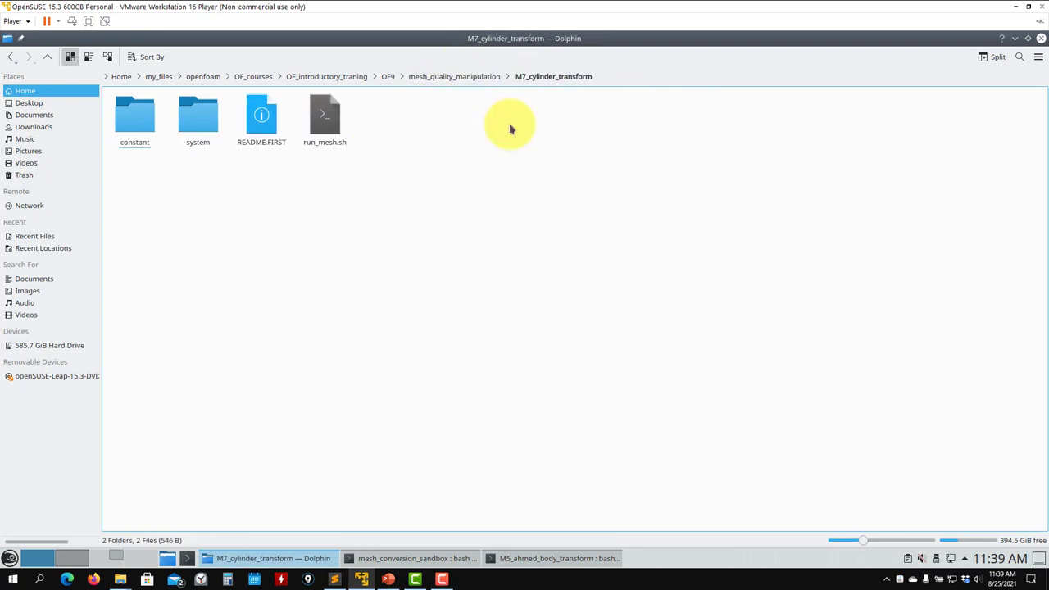
Change the terminal's working directory from M5_ahmed_body_transform to M7_cylinder_transform and list its contents.
click(543, 559)
text(cd ..)
key(Return)
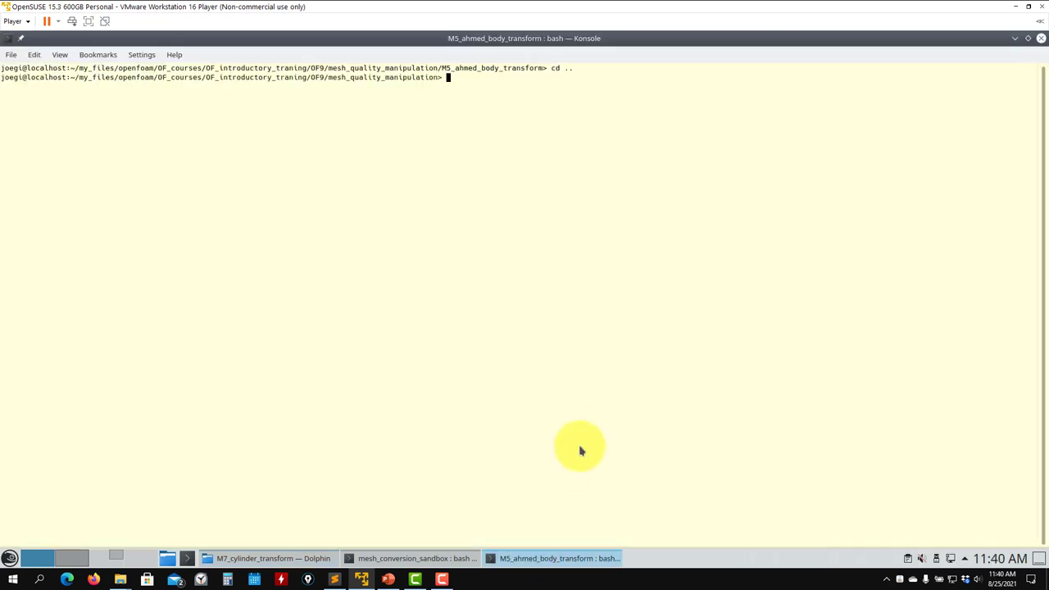
text(cd M7)
key(Tab)
key(Return)
text(ls)
key(Return)
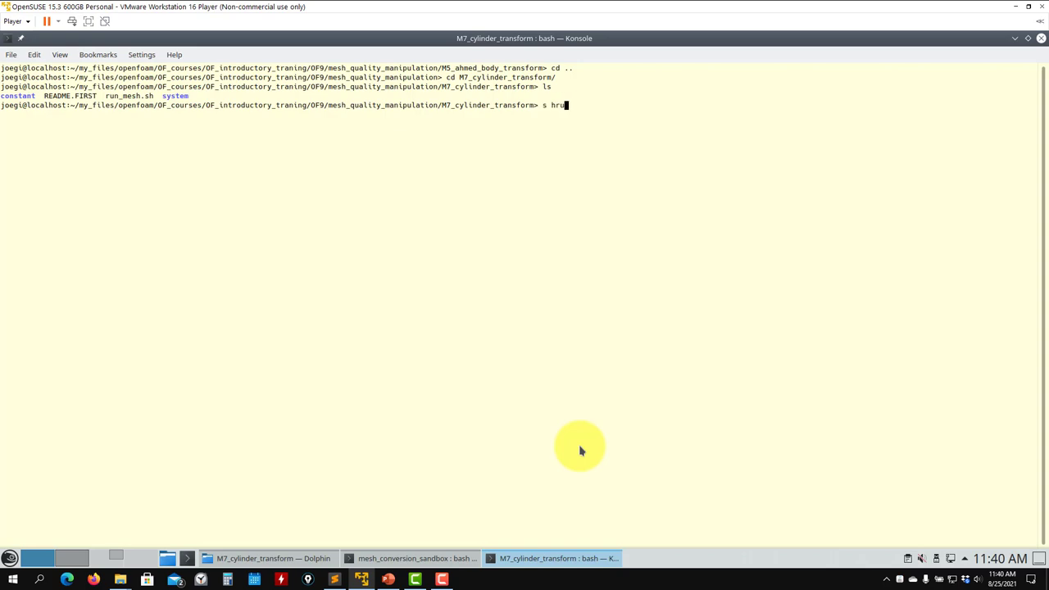
Run the cylinder case's meshing script with sh run_mesh.sh in the terminal.
text(s hru)
key(Return)
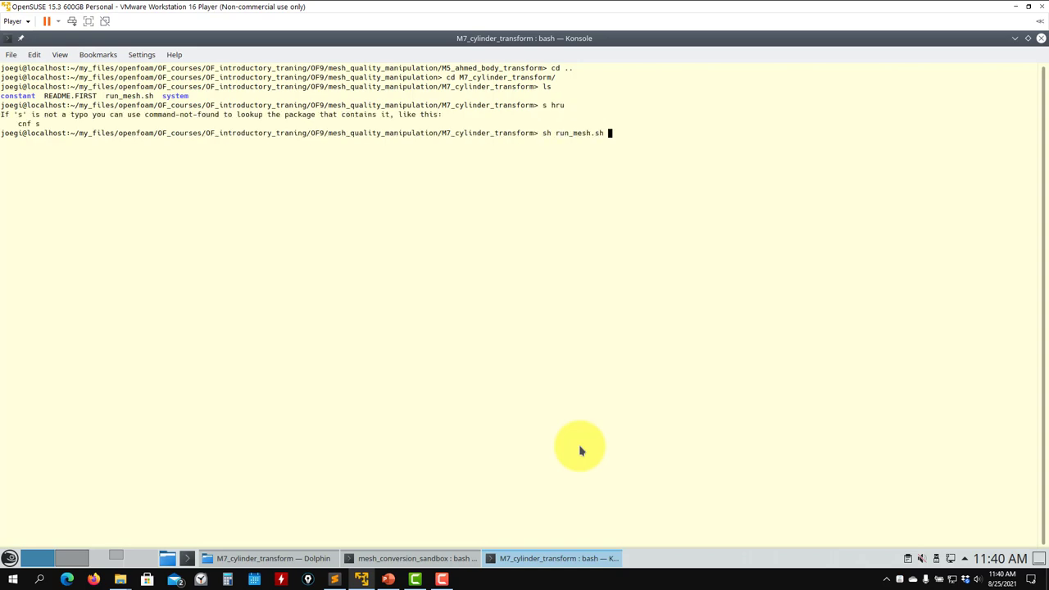
text(sh run_mesh.sh)
key(Return)
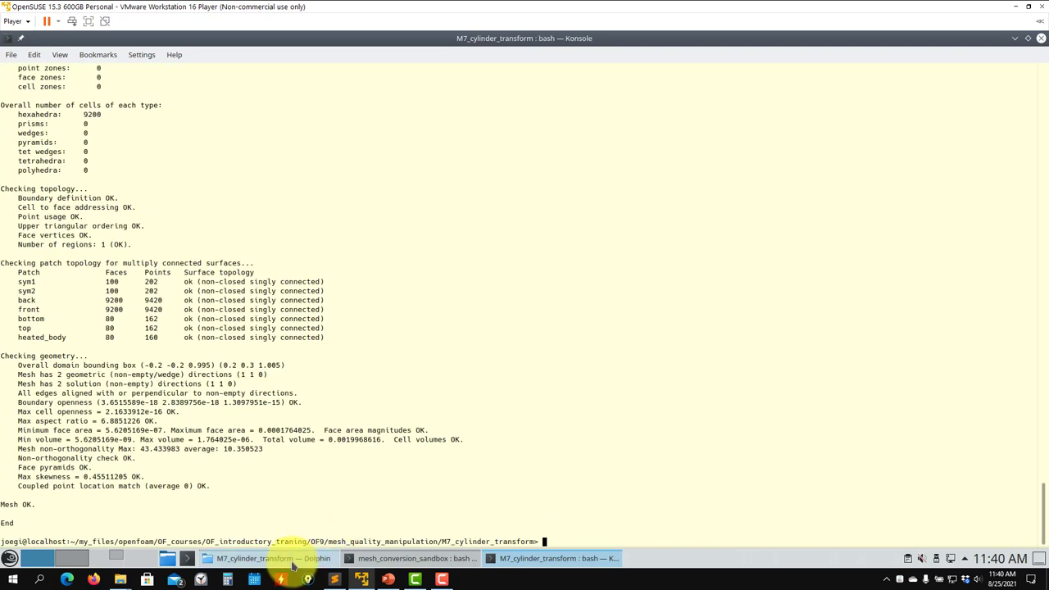
Open the cylinder case's run_mesh.sh in the text editor and examine its blockMesh, transformPoints rotation, scale and translate, and createPatch commands.
click(293, 566)
right_click(698, 133)
mouse_move(736, 162)
click(897, 190)
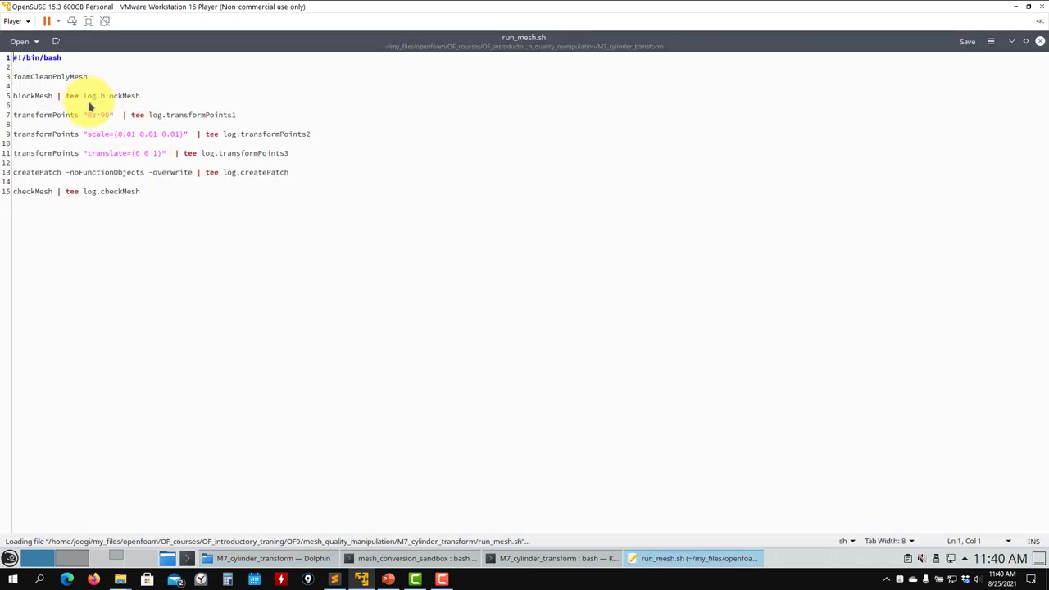
triple_click(93, 99)
double_click(55, 118)
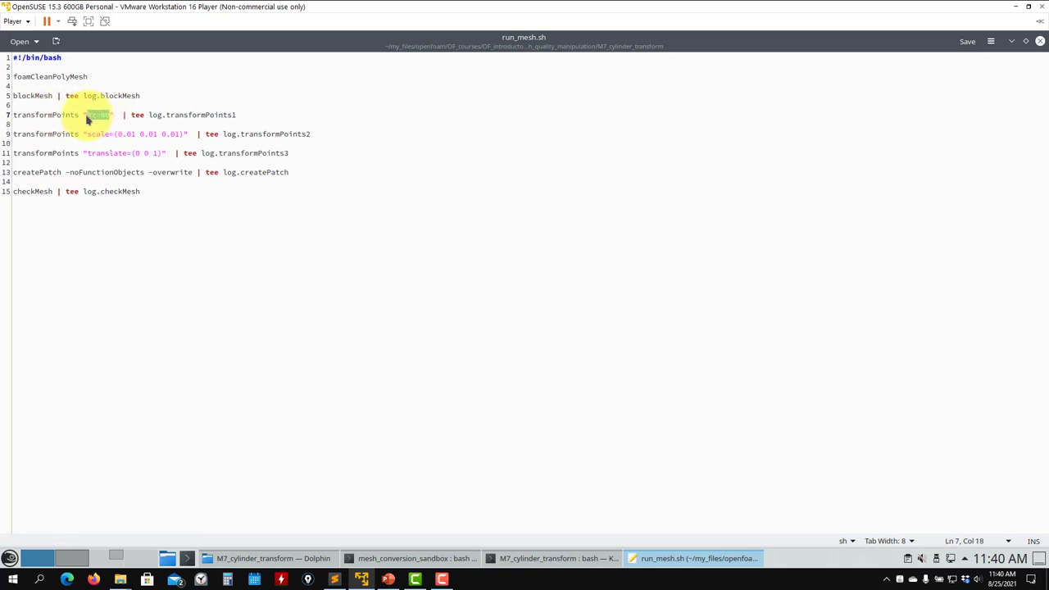
drag(186, 134, 79, 134)
drag(164, 158, 76, 156)
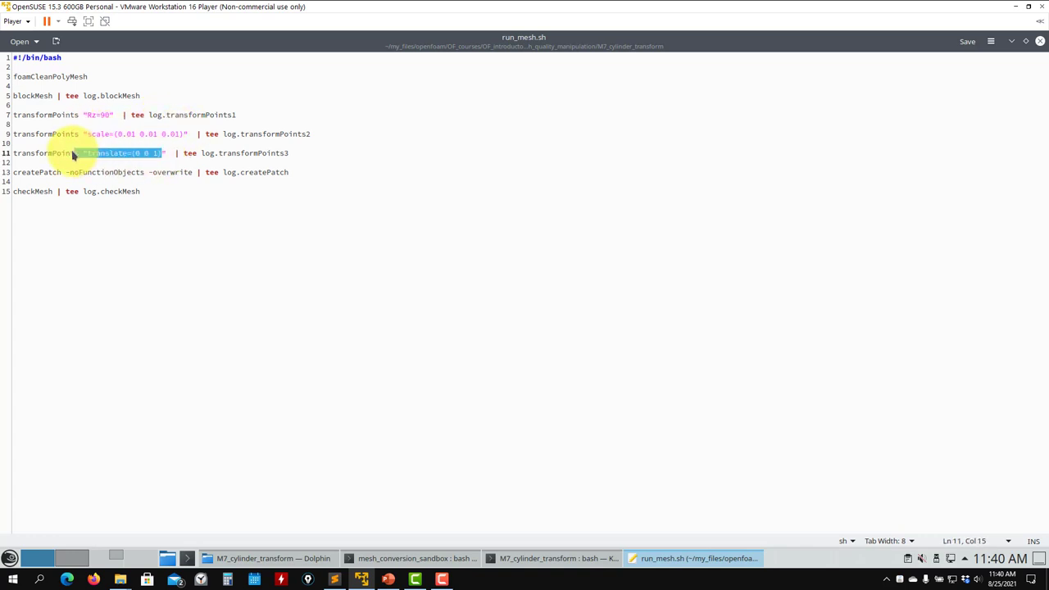
double_click(29, 173)
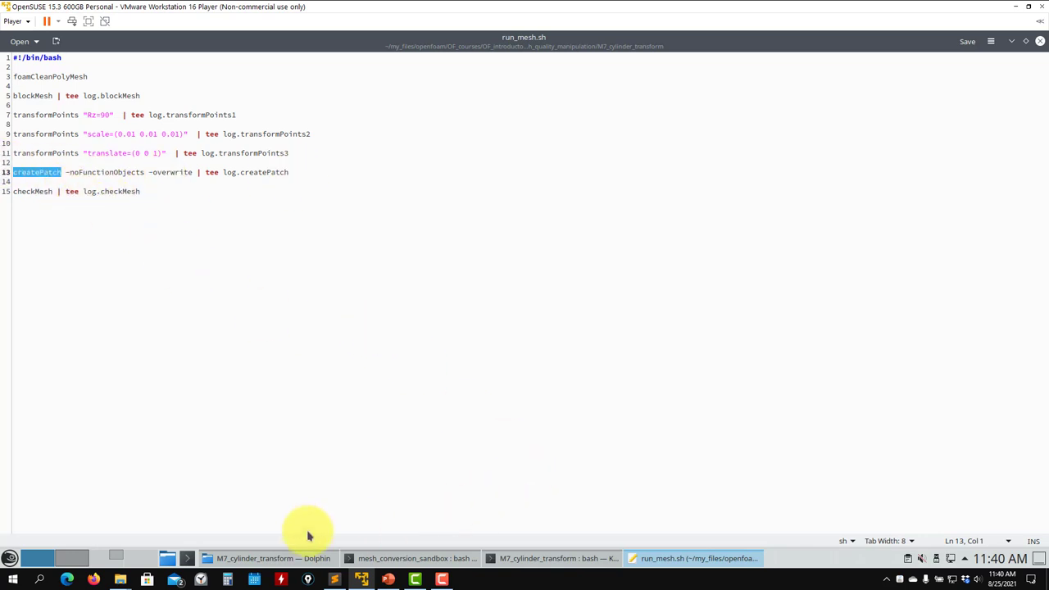
Launch paraFoam from the M7_cylinder_transform terminal and load the case's mesh in ParaView.
click(270, 557)
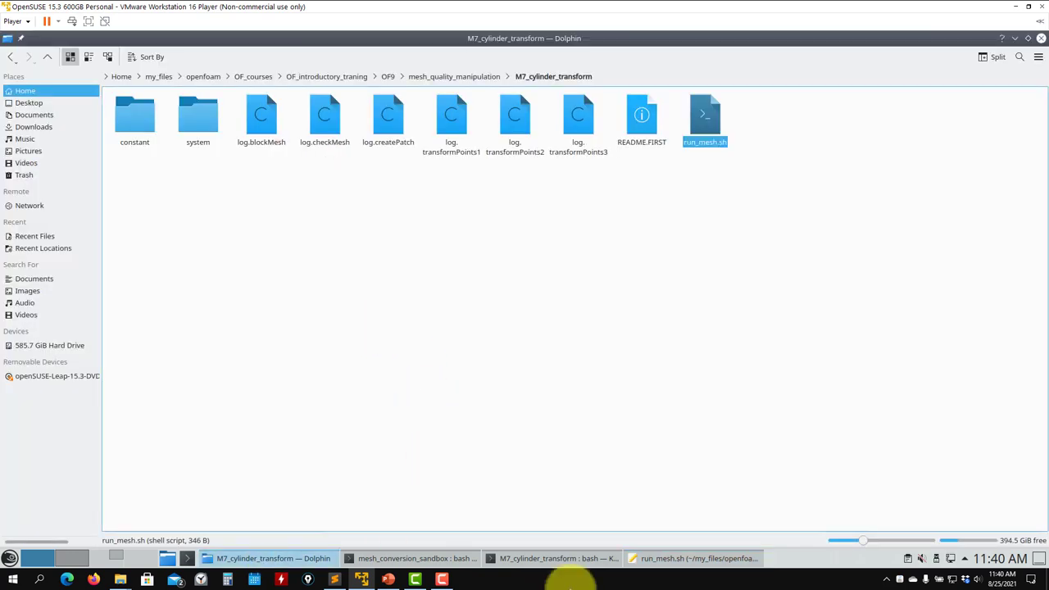
click(524, 559)
text(para)
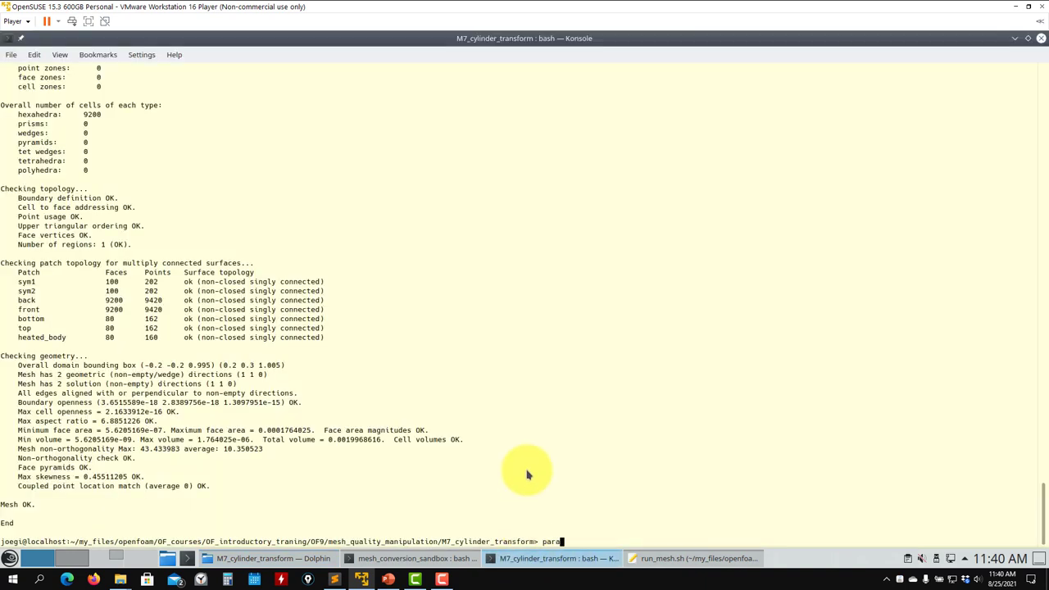
text(Foam)
key(Return)
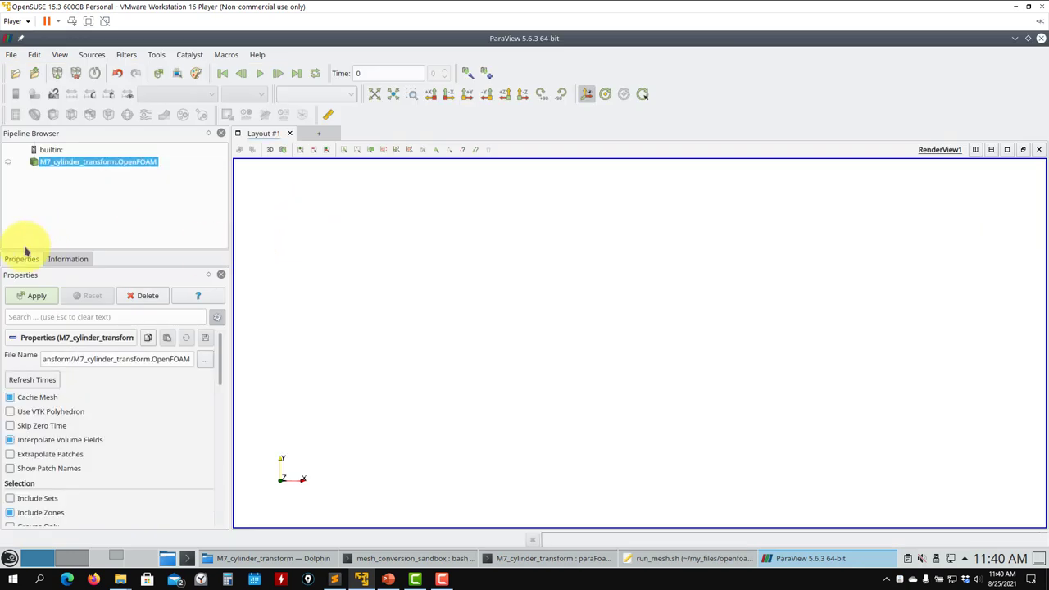
click(24, 297)
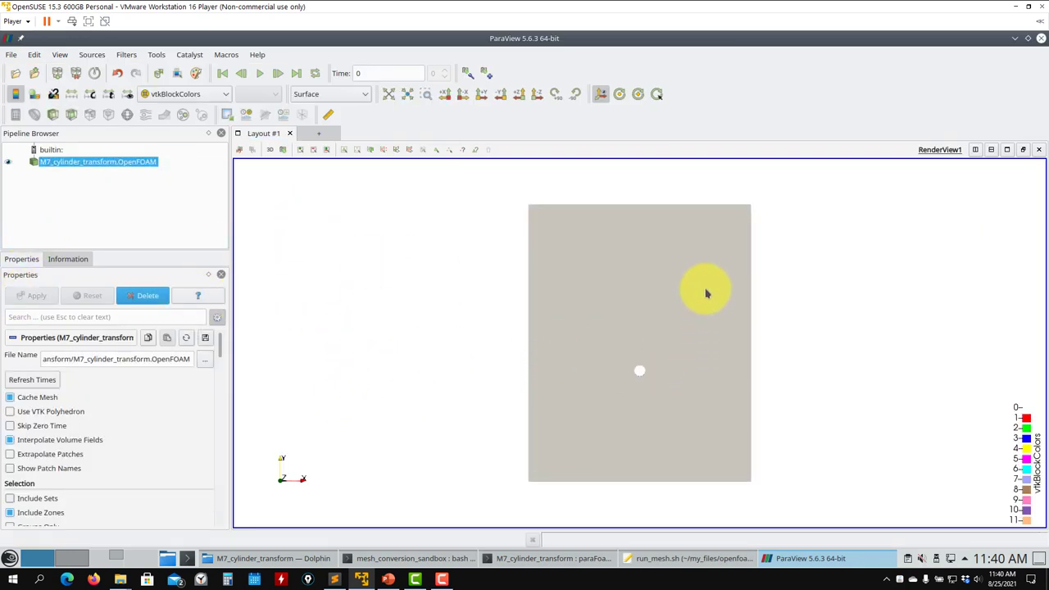
Switch to the PowerPoint presentation and show slide 530, with the original and transformed meshes, as a slide show.
click(390, 580)
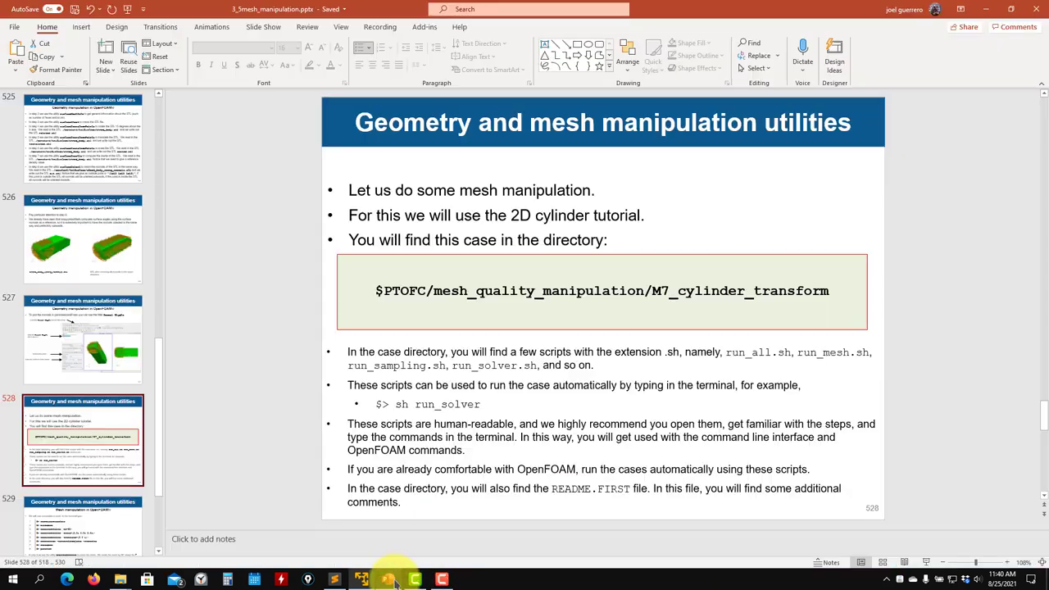
scroll(82, 440, down, 3)
click(82, 512)
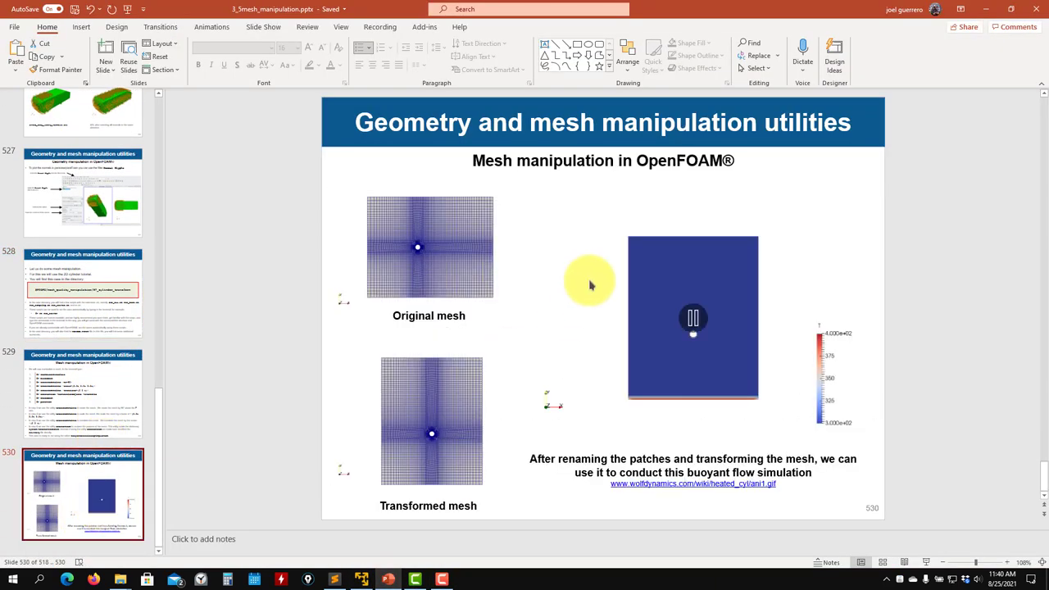
click(924, 564)
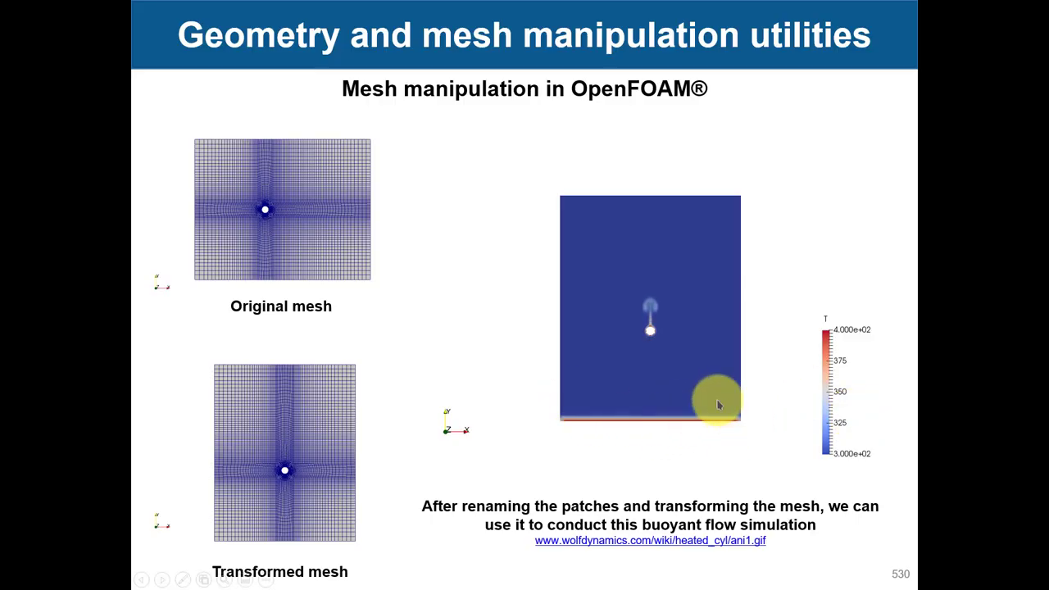
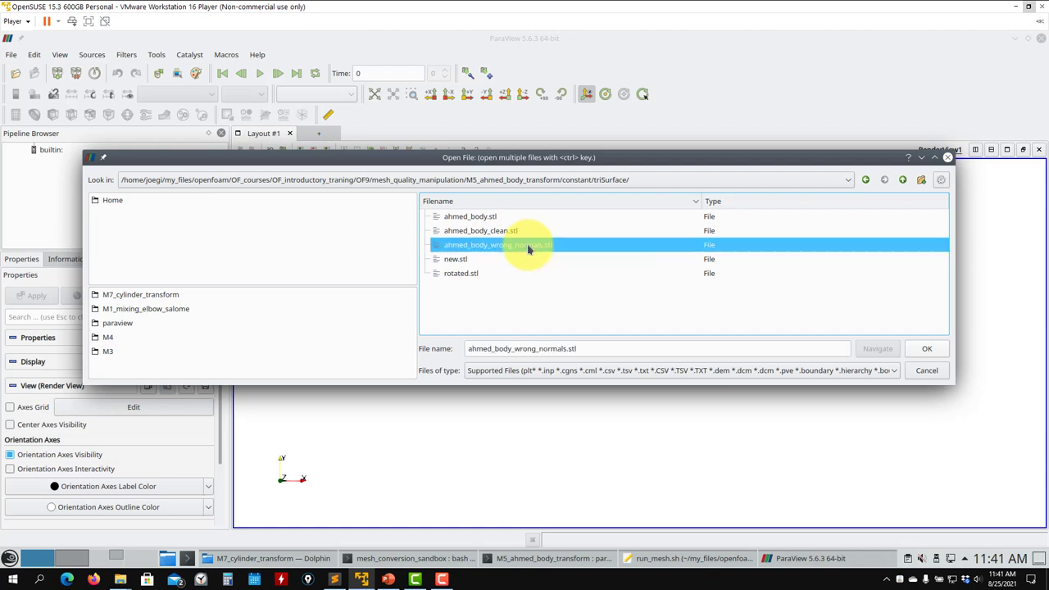
Load ahmed_body_wrong_normals.stl from the Ahmed body case's triSurface folder in ParaView and colour it with Solid Color.
click(927, 349)
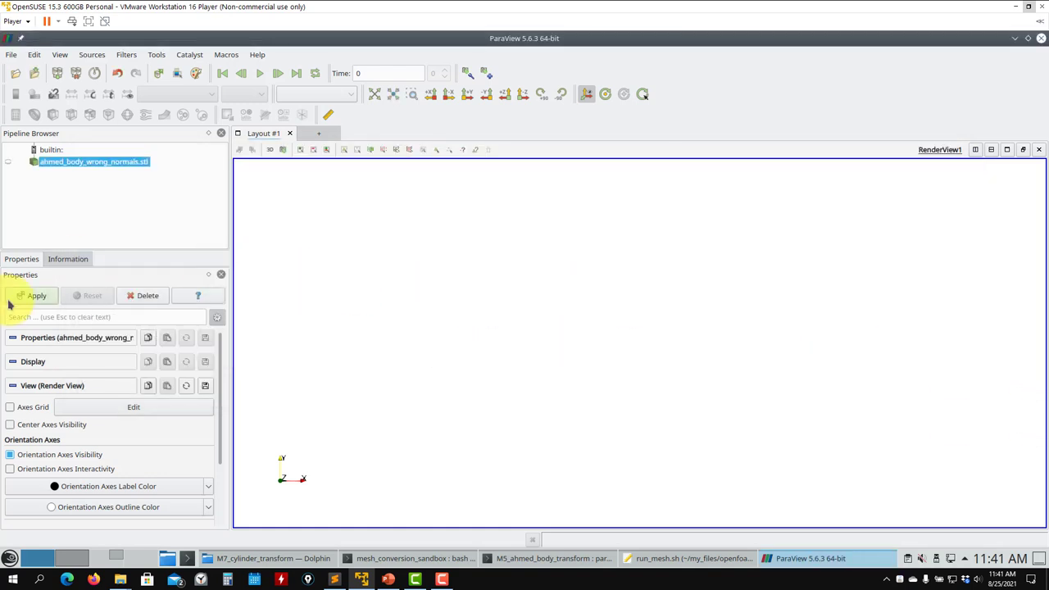
click(36, 296)
drag(441, 336, 468, 297)
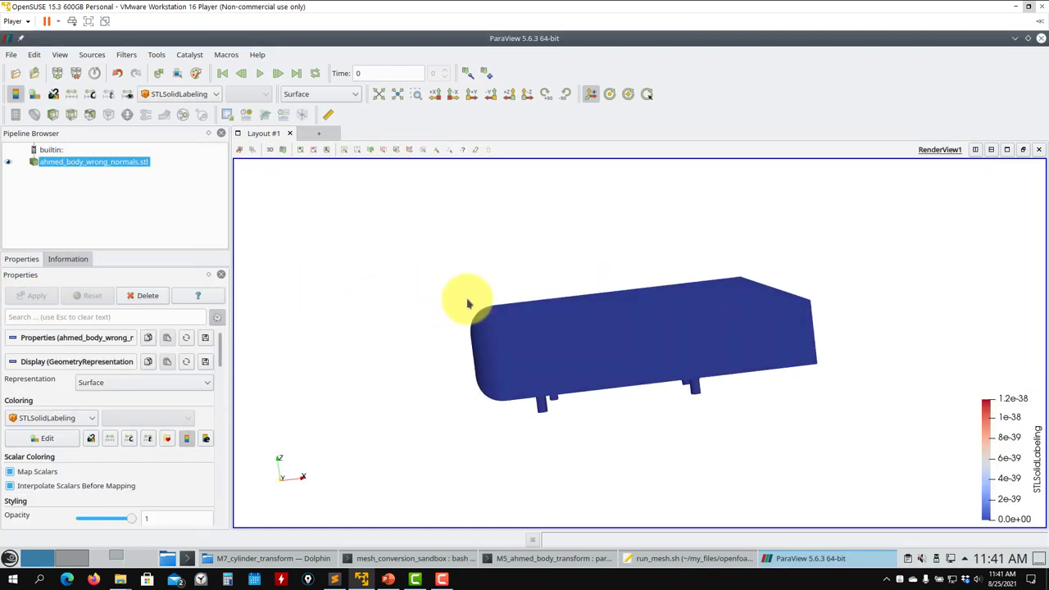
click(195, 94)
click(191, 111)
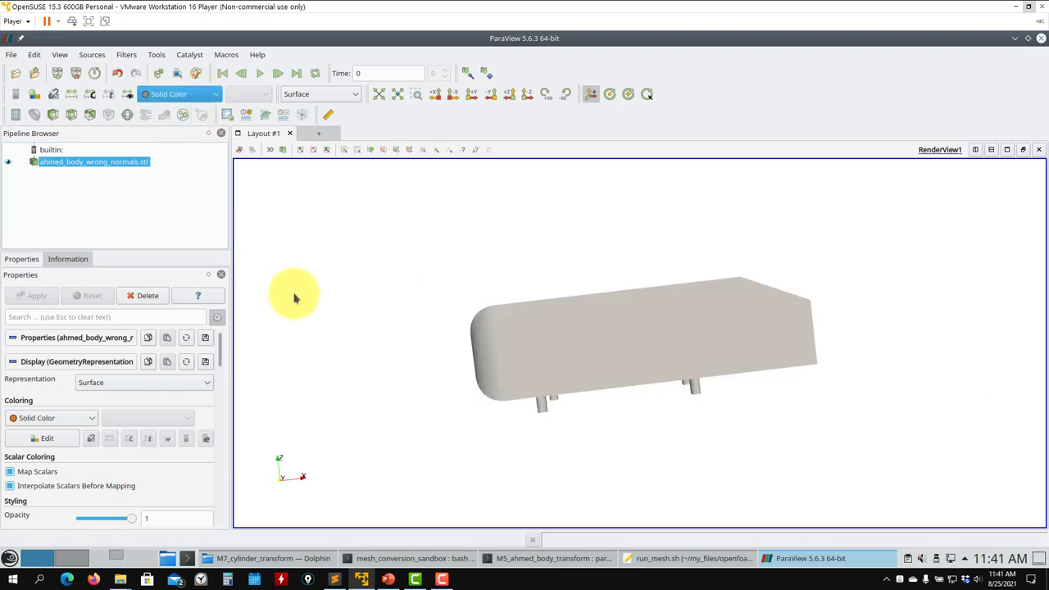
drag(295, 295, 366, 341)
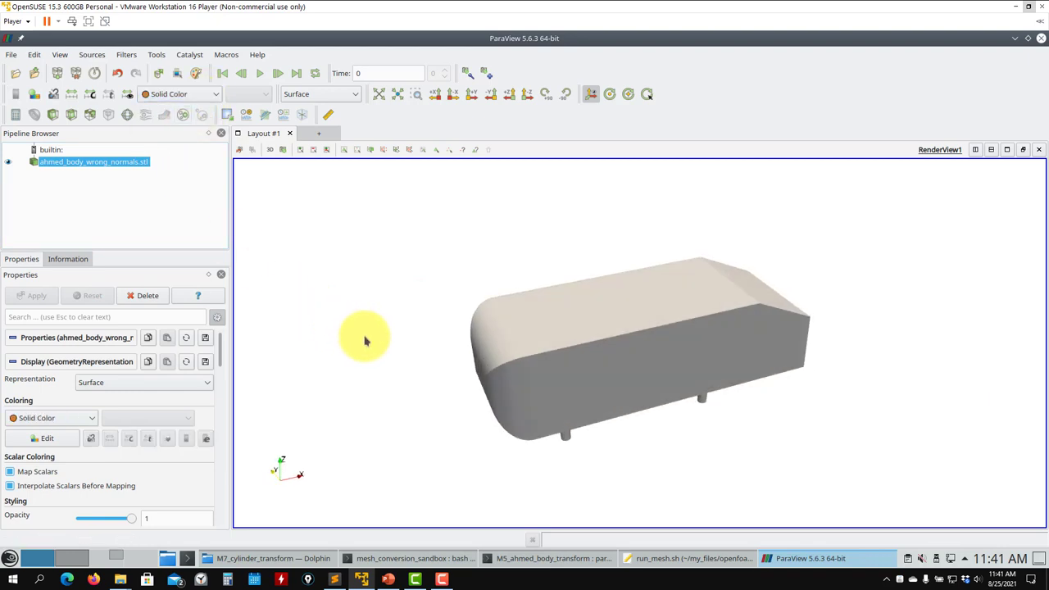
Apply a Normal Glyphs filter to ahmed_body_wrong_normals.stl with the default settings, dismissing the output messages.
click(127, 54)
mouse_move(129, 116)
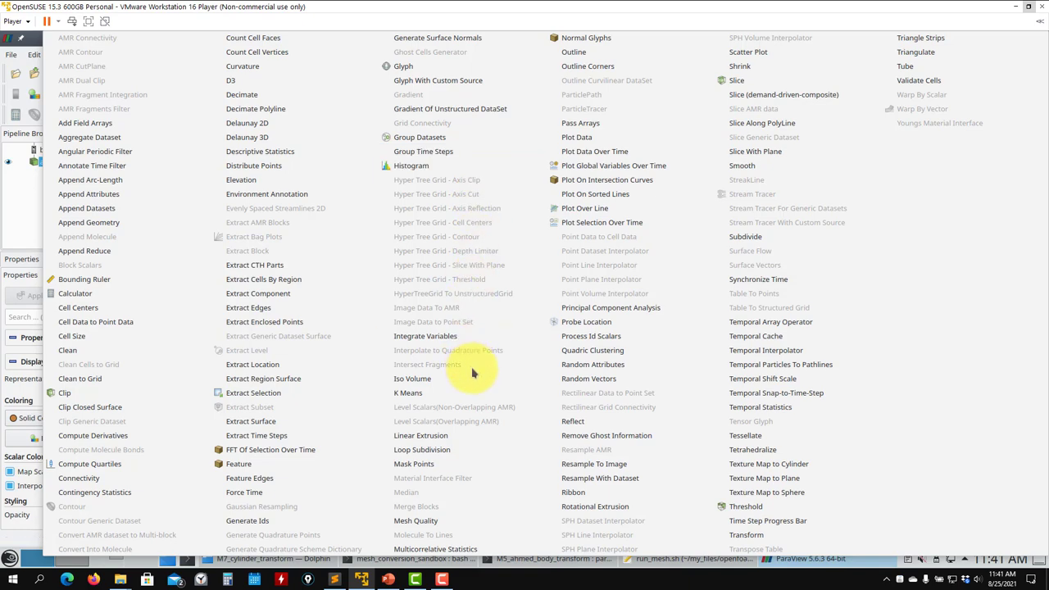
click(590, 38)
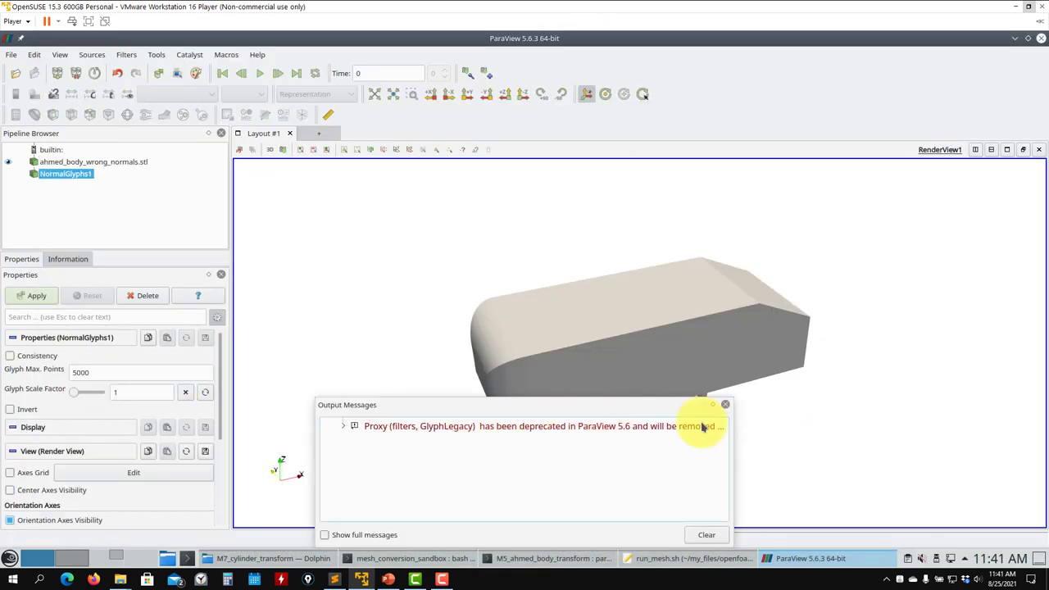
click(726, 408)
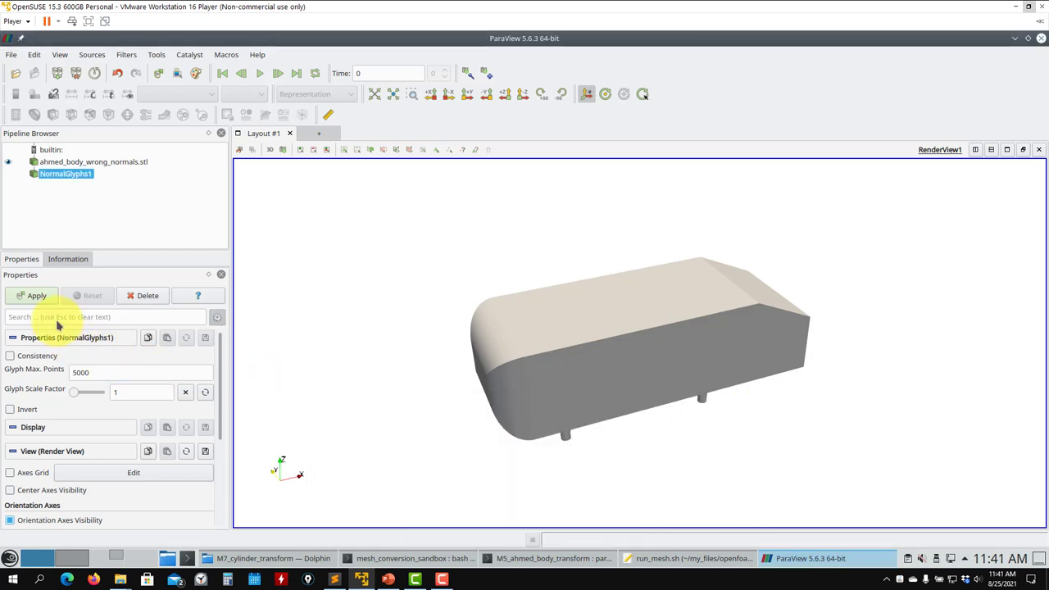
click(33, 295)
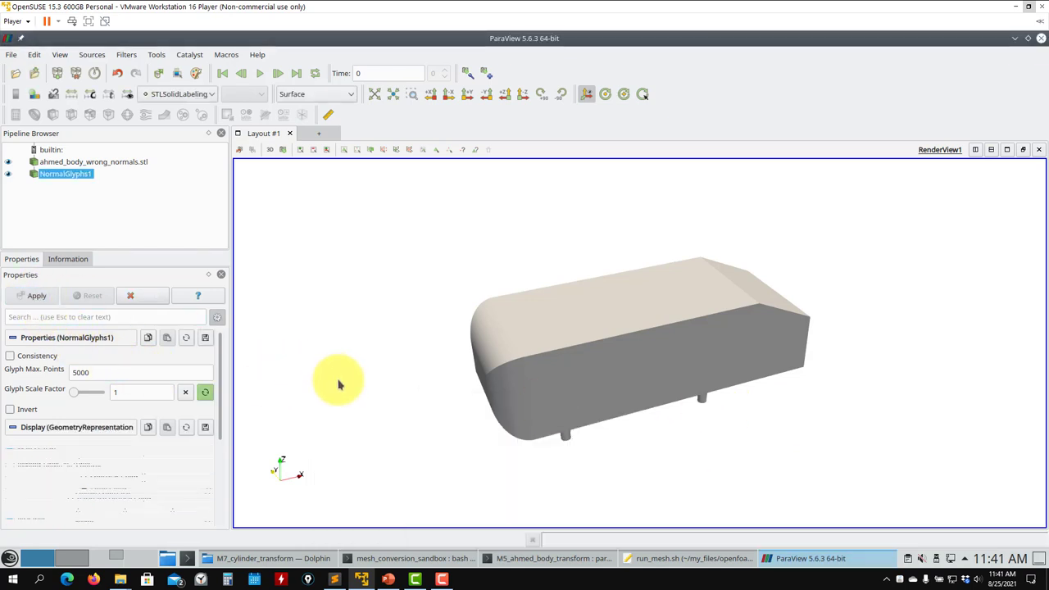
click(8, 173)
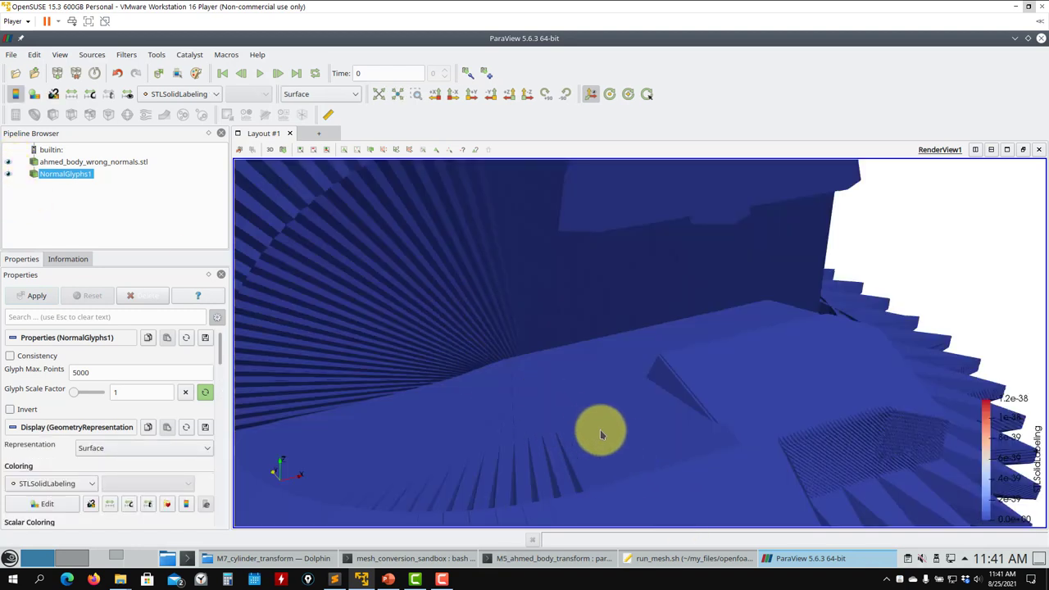
key(Up)
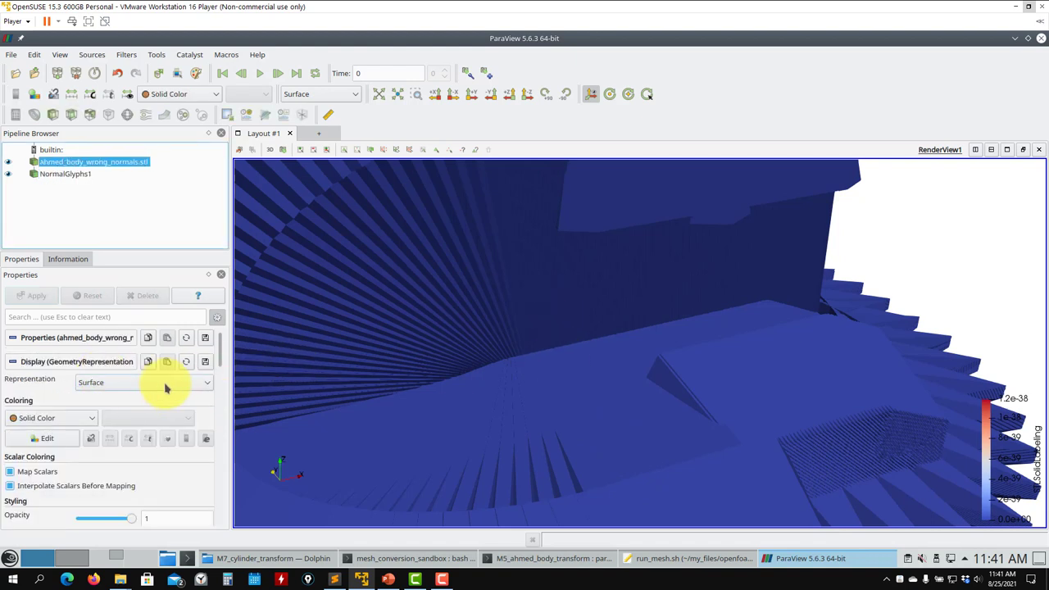
drag(222, 346, 216, 293)
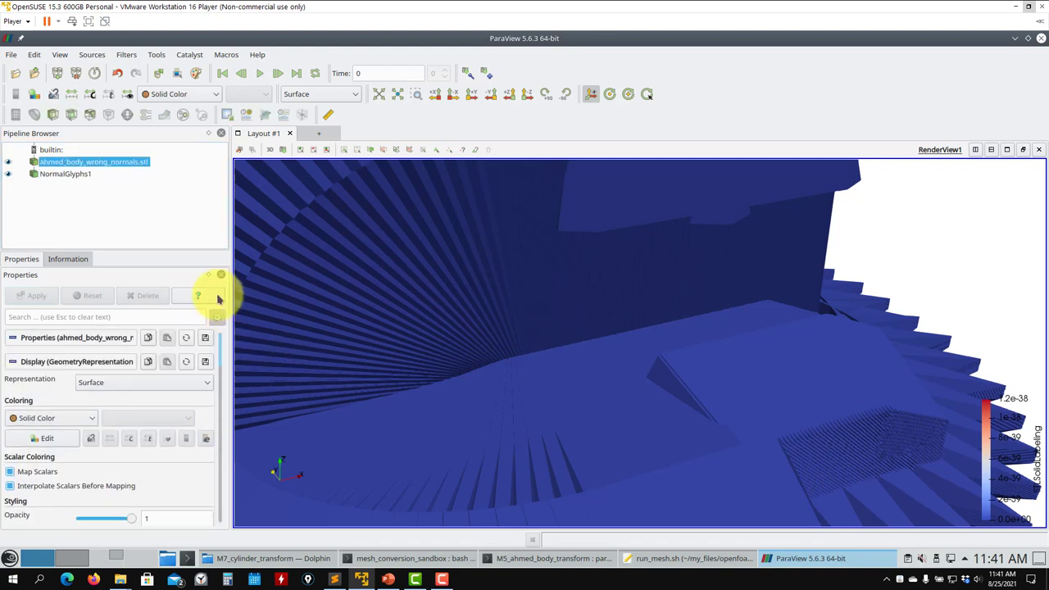
Set the normal glyphs' Glyph Max. Points to 500 and Glyph Scale Factor to 0.1, and apply both values.
click(72, 176)
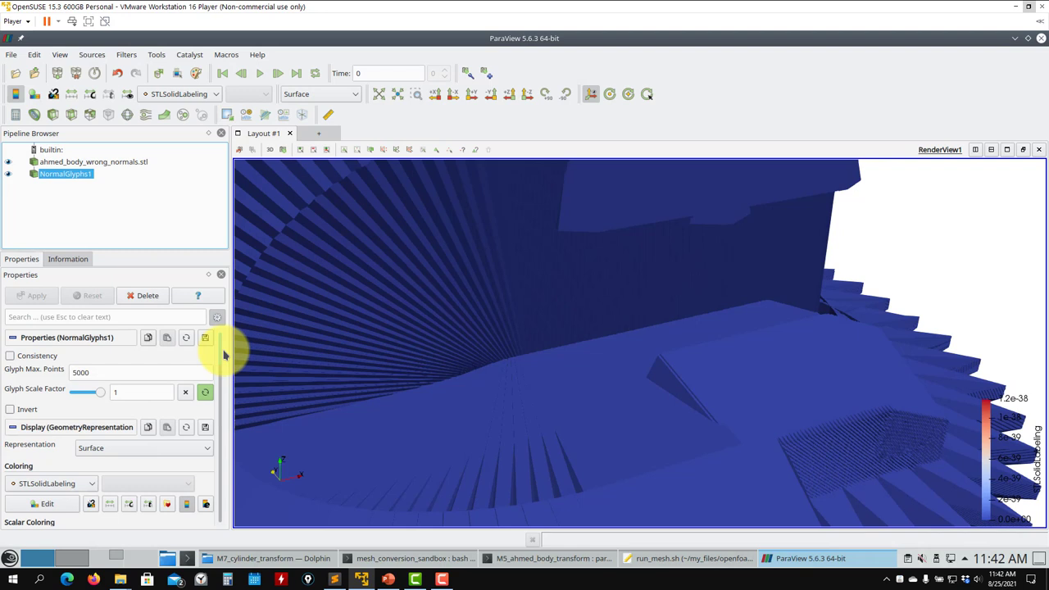
double_click(103, 378)
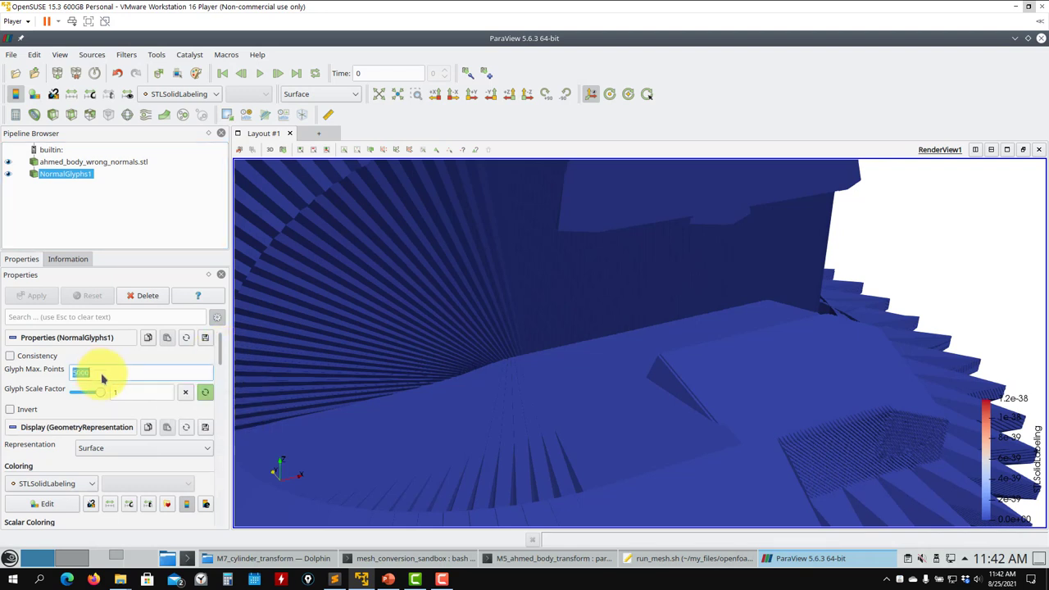
text(5)
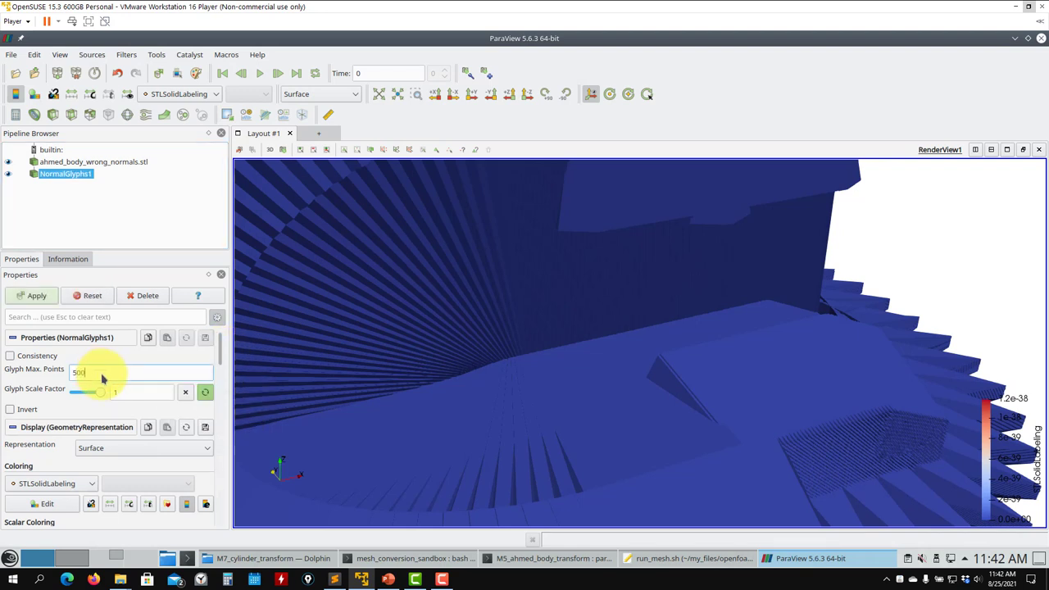
click(37, 296)
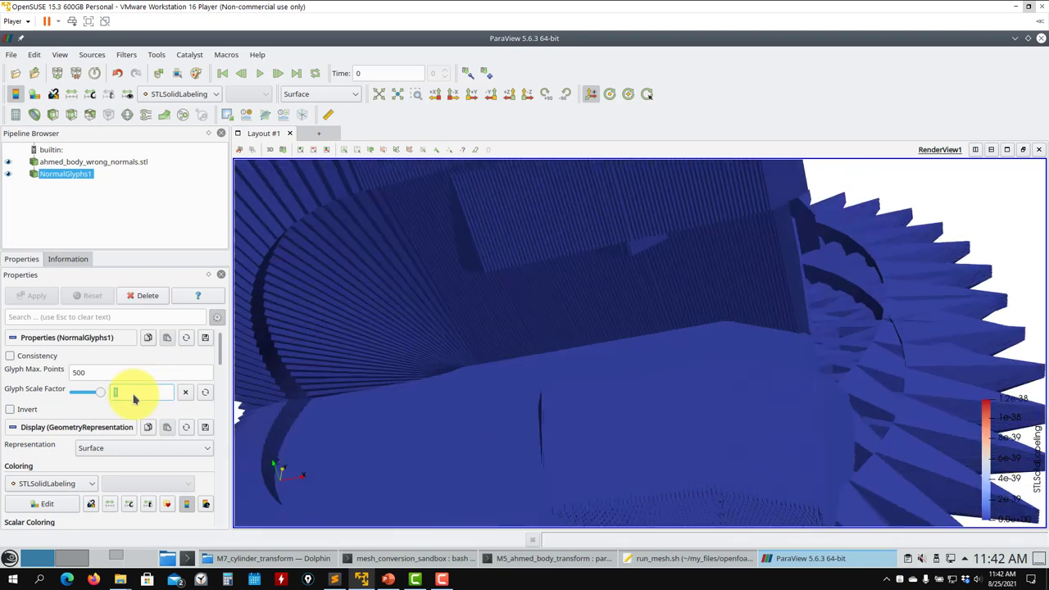
key(Return)
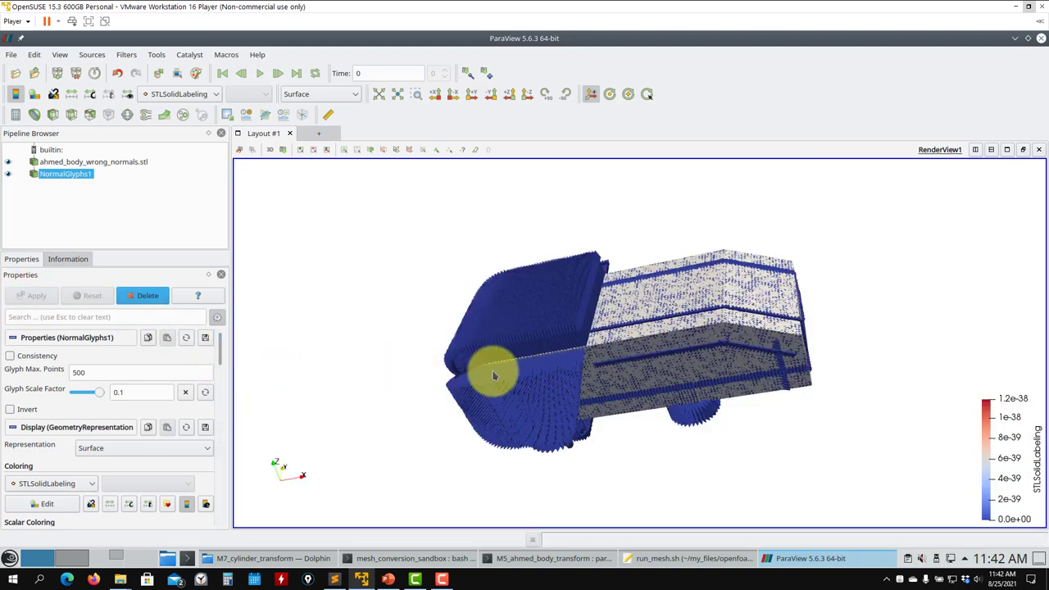
drag(495, 375, 599, 330)
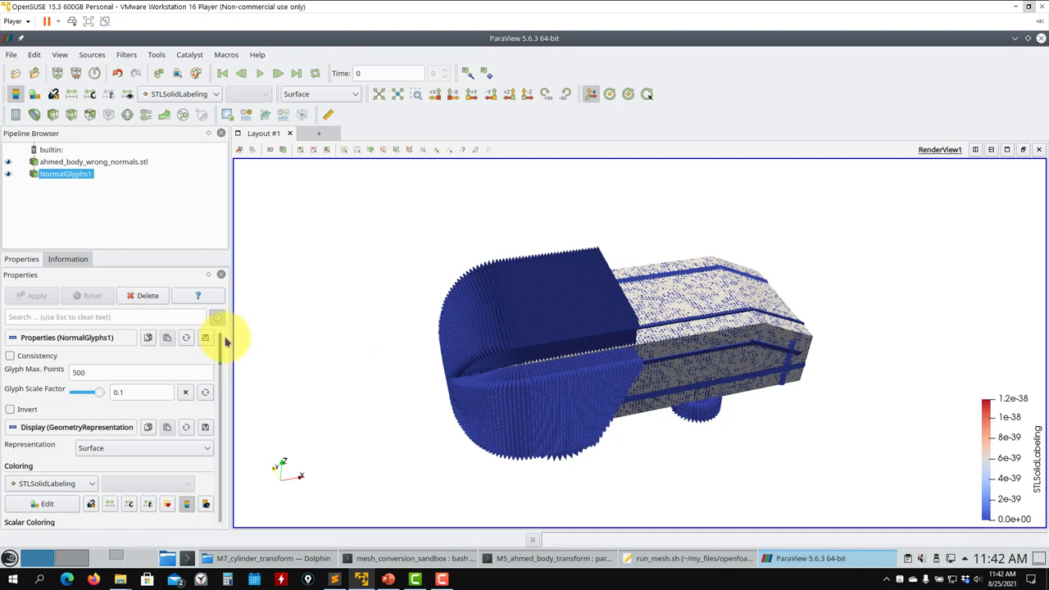
Enable Consistency for the normal glyphs, apply it and inspect the normals around the Ahmed body.
scroll(220, 348, down, 6)
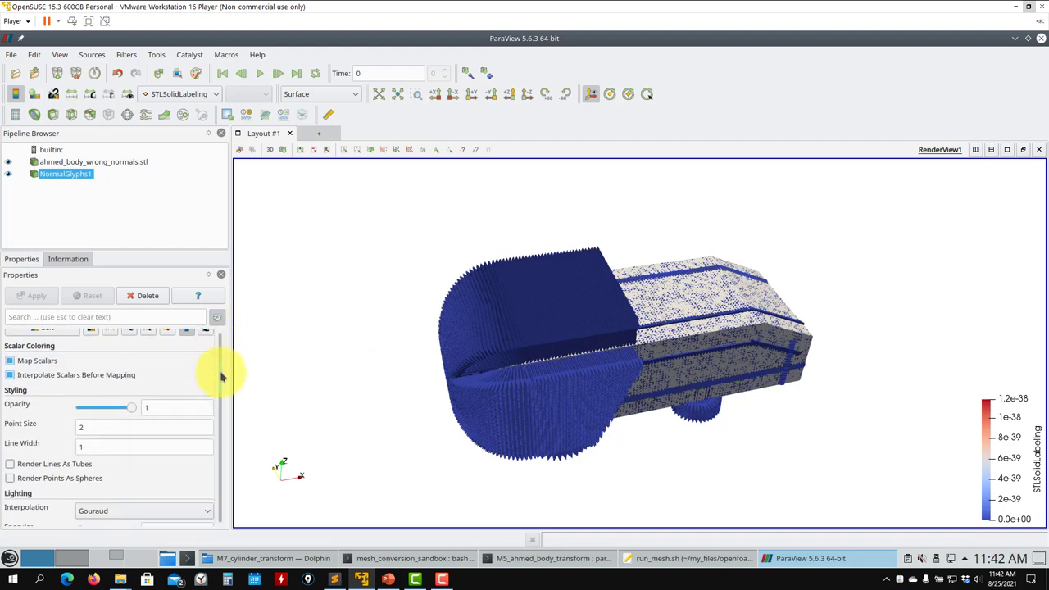
scroll(226, 391, up, 6)
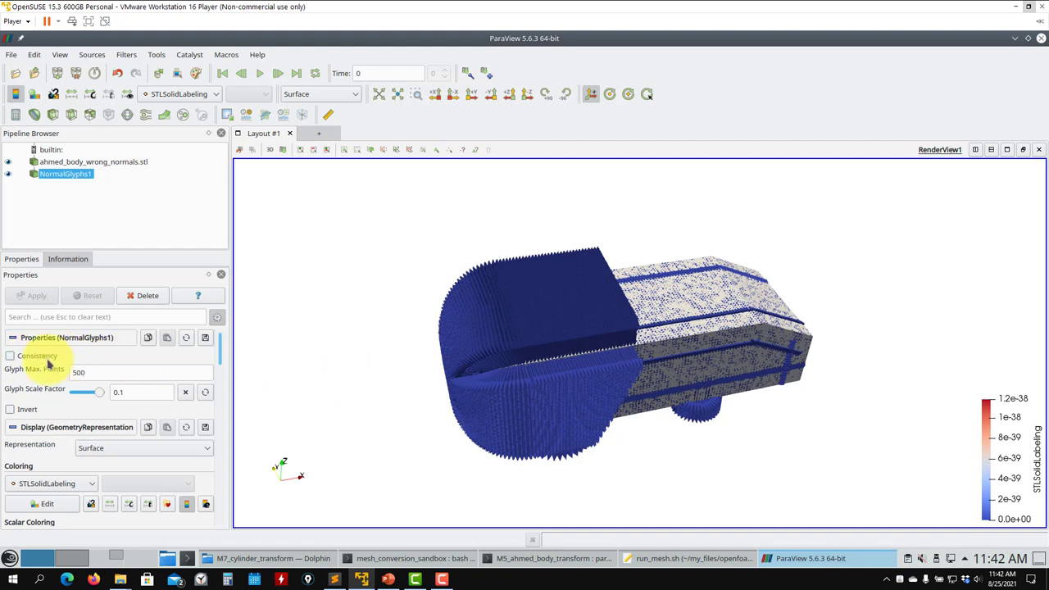
click(23, 358)
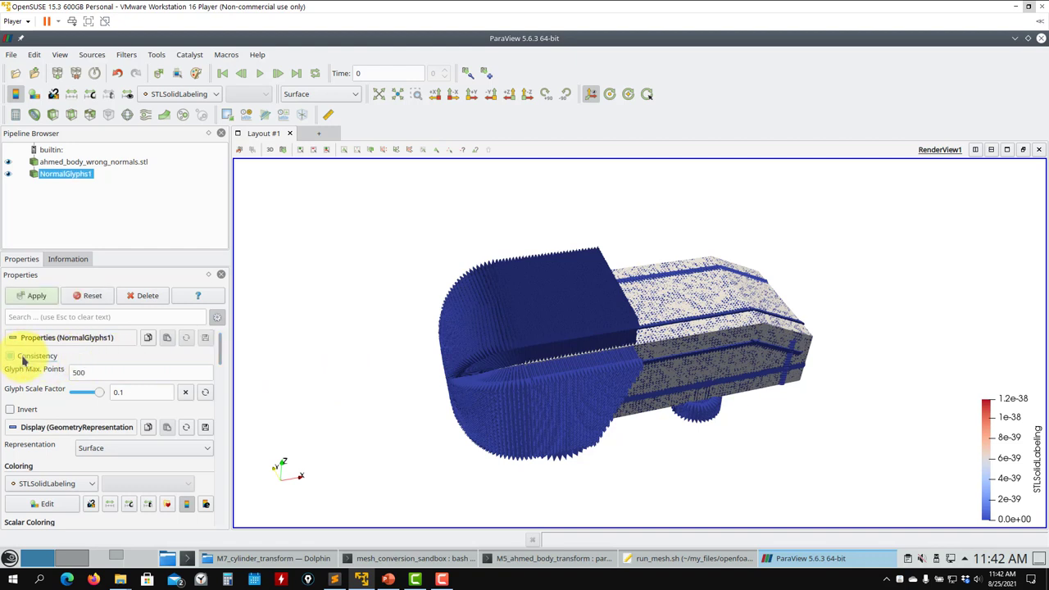
click(33, 295)
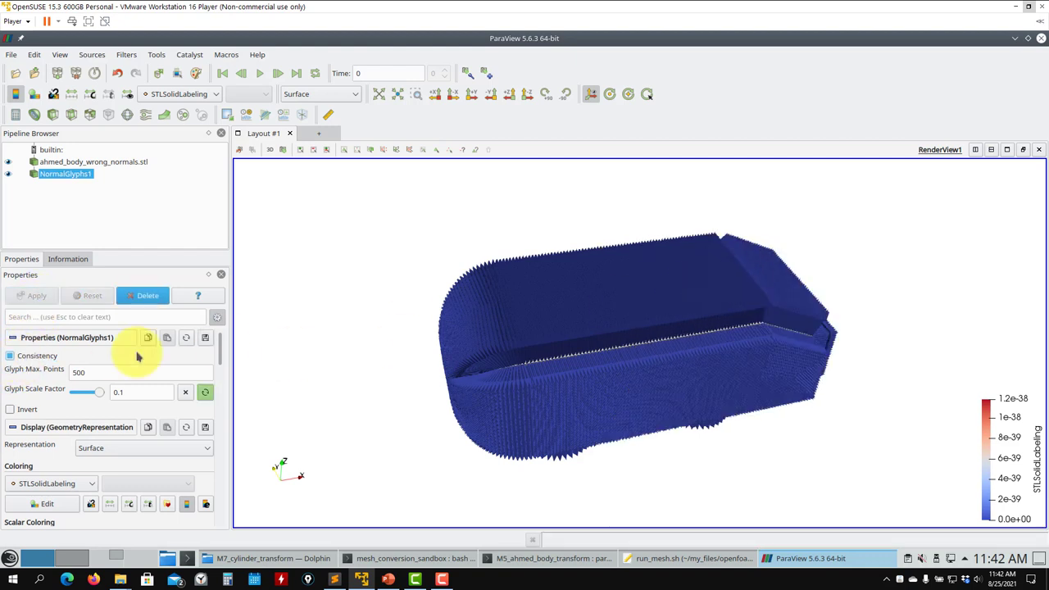
click(643, 369)
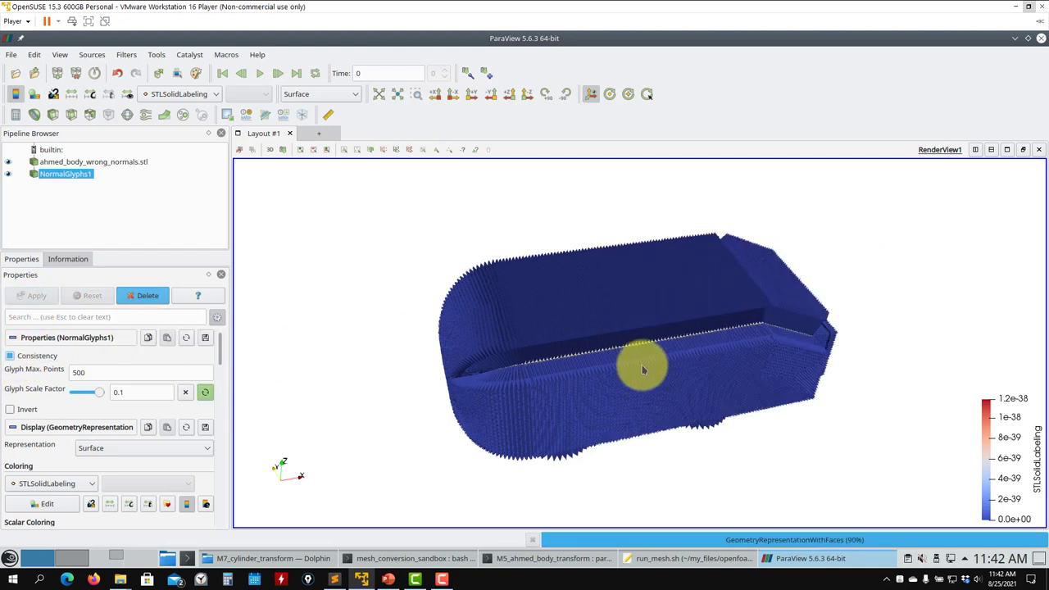
drag(630, 337, 368, 346)
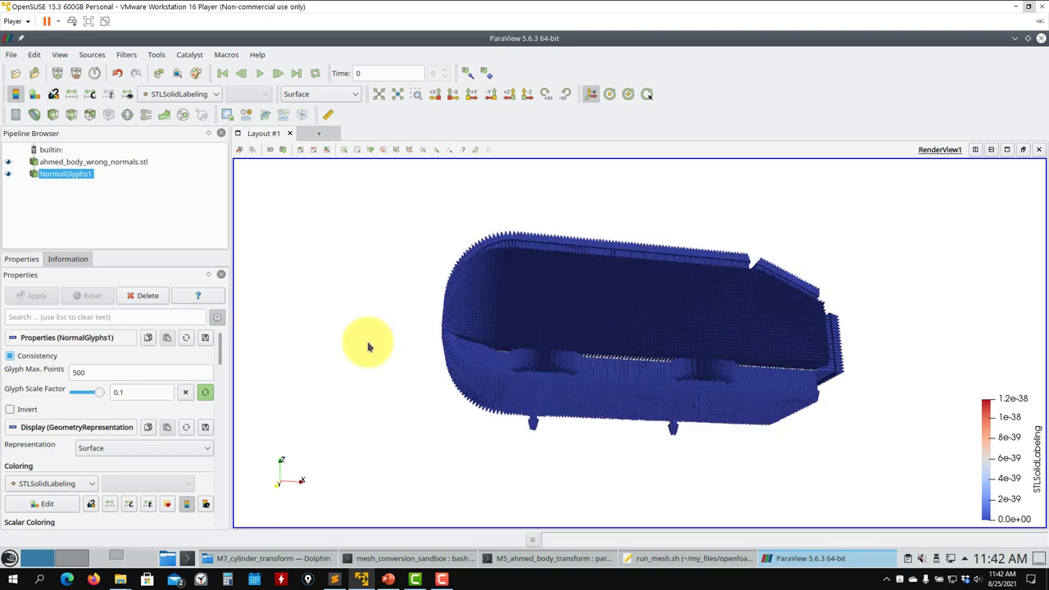
Disable Consistency for the normal glyphs and apply it to compare the original normal directions.
click(40, 357)
click(30, 296)
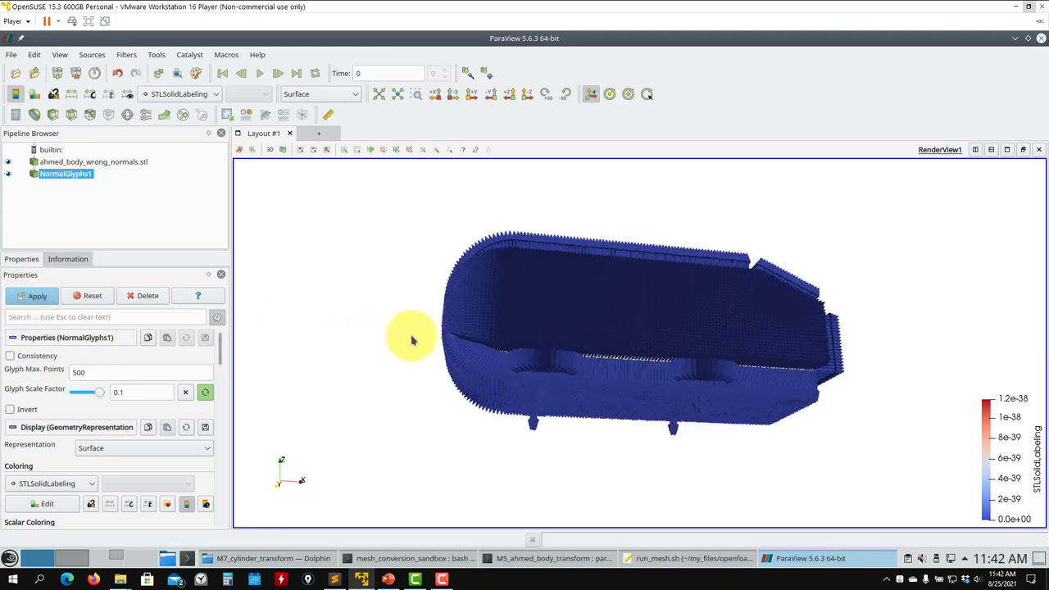
drag(461, 414, 727, 276)
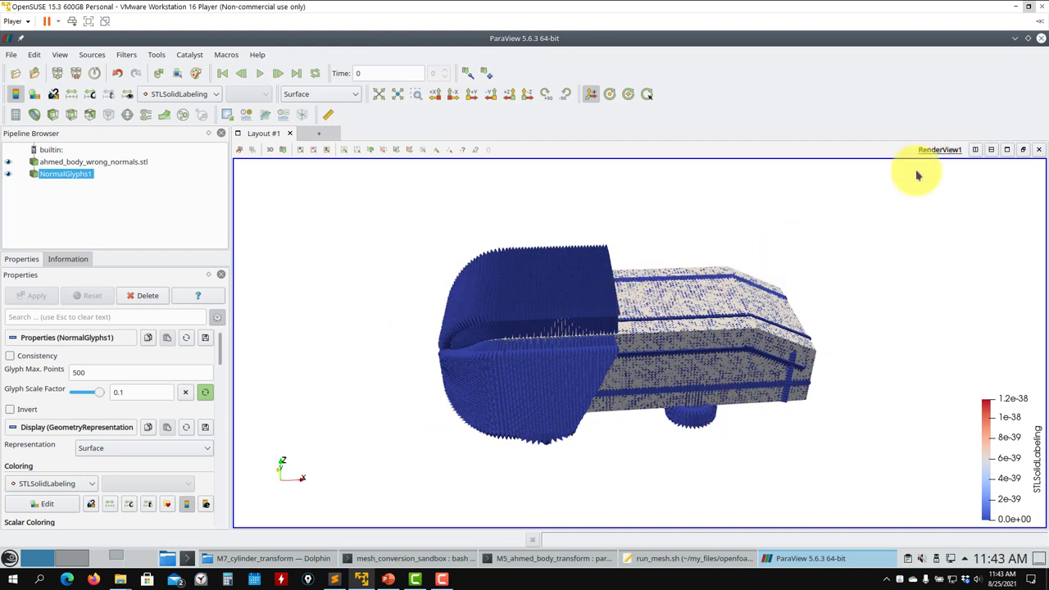
Apply Consistency to the normal glyphs again and exit ParaView to return to the M5_ahmed_body_transform terminal.
click(23, 359)
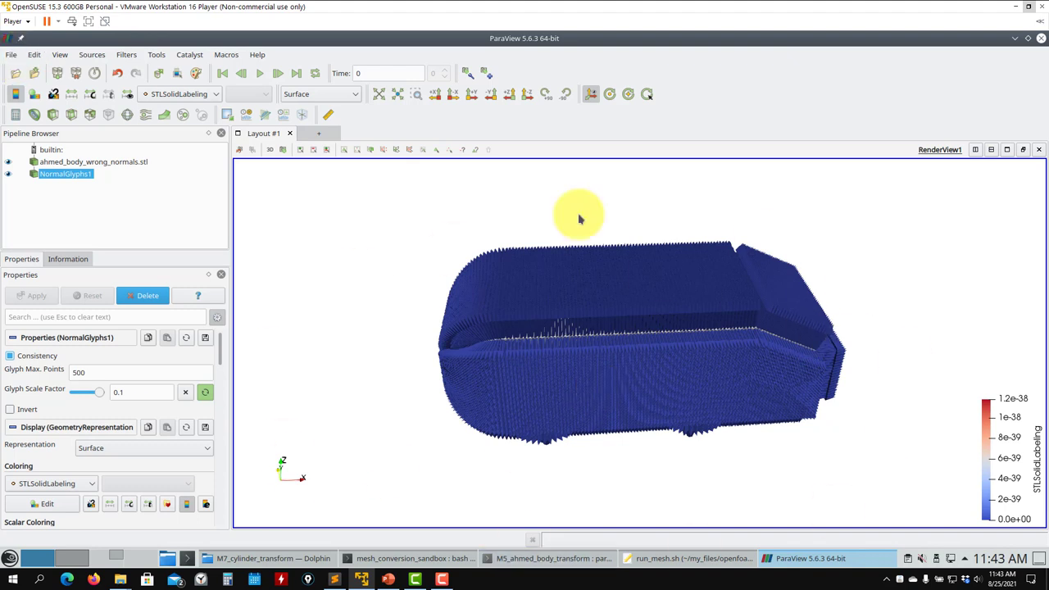
click(12, 55)
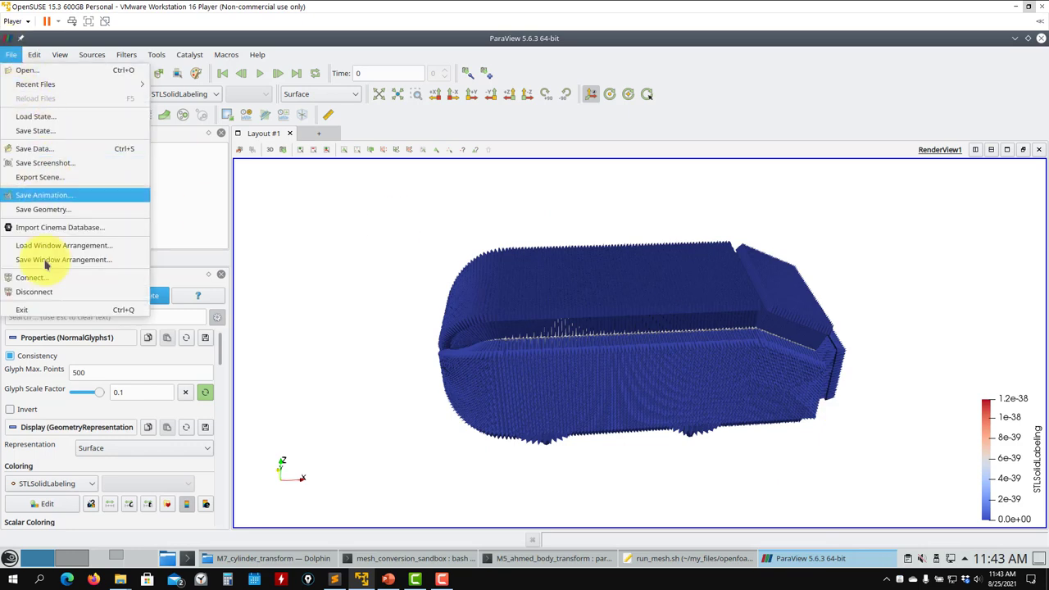
click(33, 311)
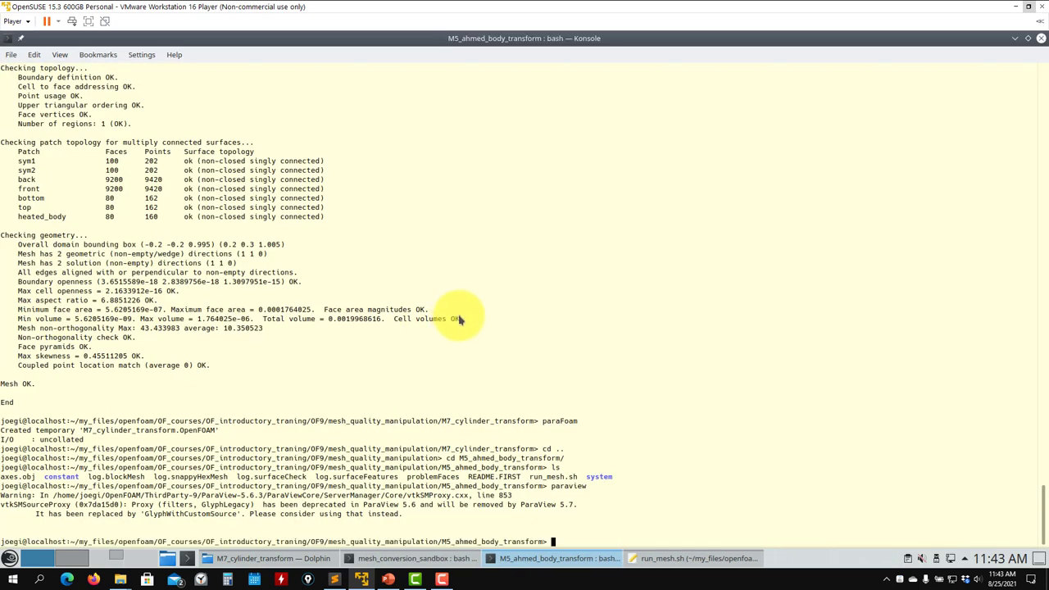